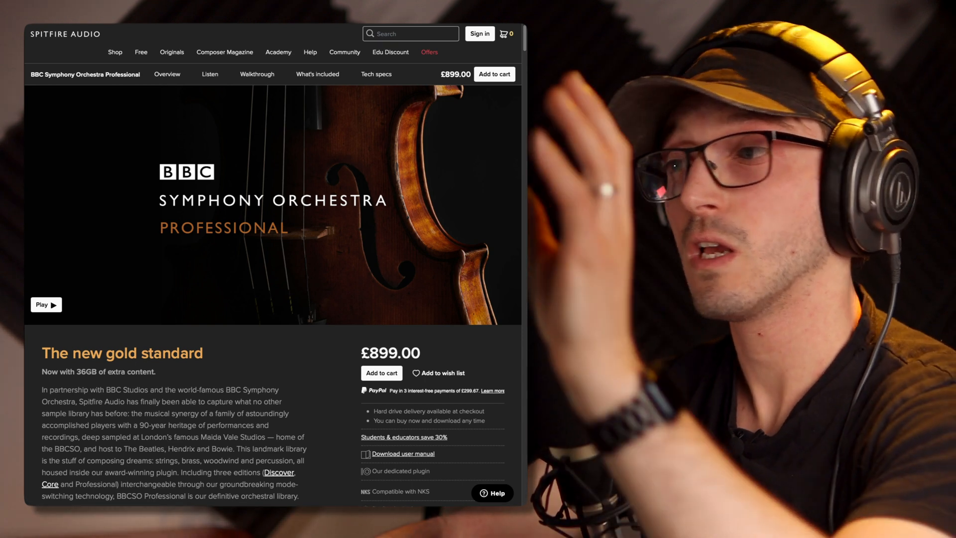
pyautogui.scroll(-1, 46, 304)
pyautogui.scroll(-2, 46, 304)
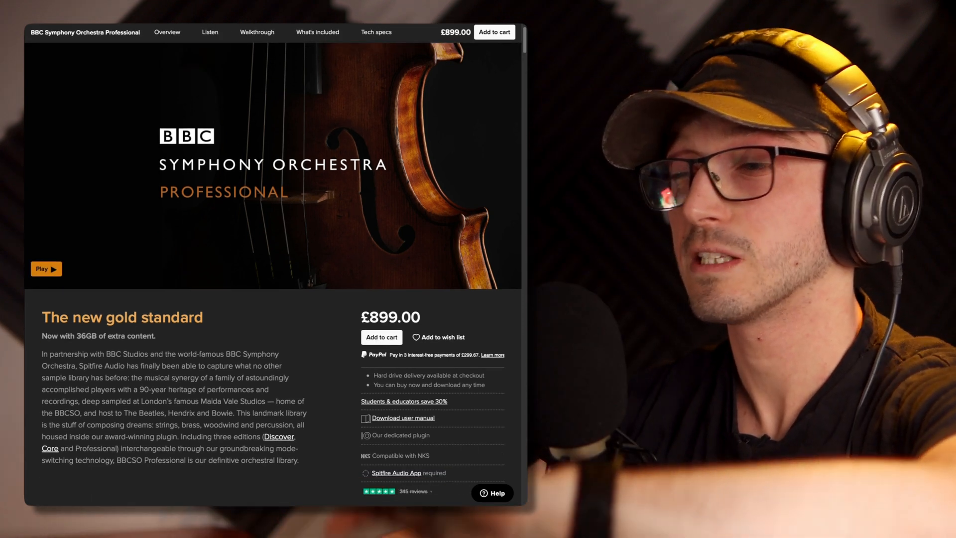
pyautogui.scroll(3, 273, 259)
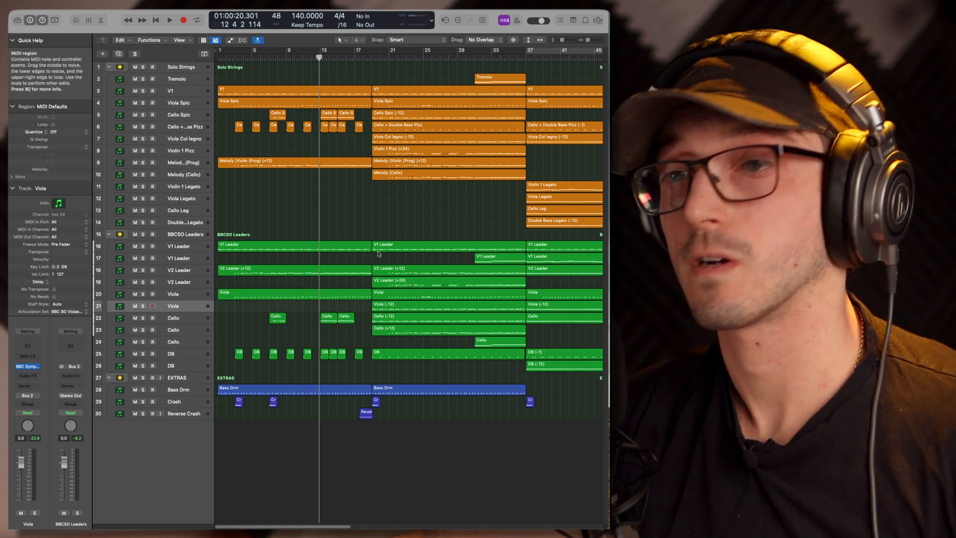
# Examine the Solo Strings, BBCSO Leaders and EXTRAS regions along the whole timeline of the arrangement
pyautogui.hscroll(8, 377, 249)
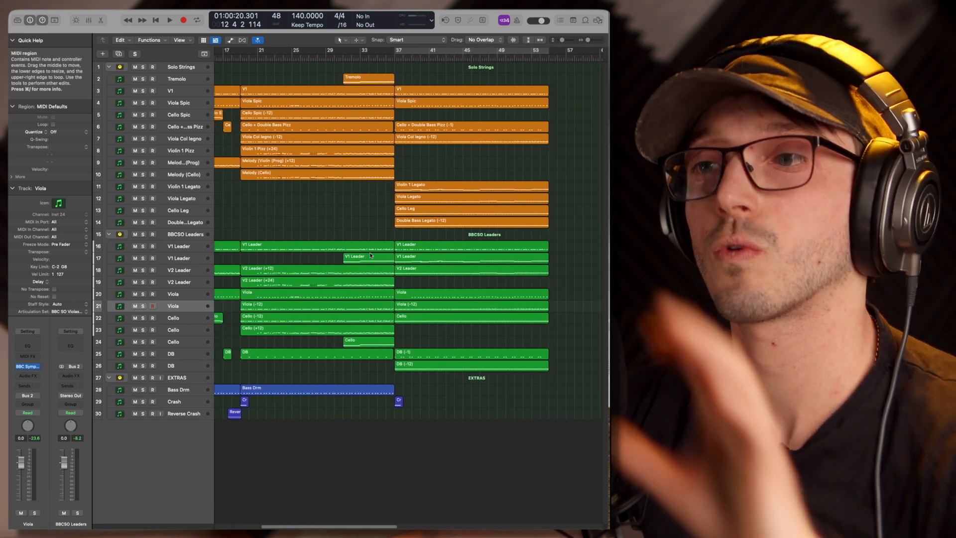
pyautogui.hscroll(-3, 383, 219)
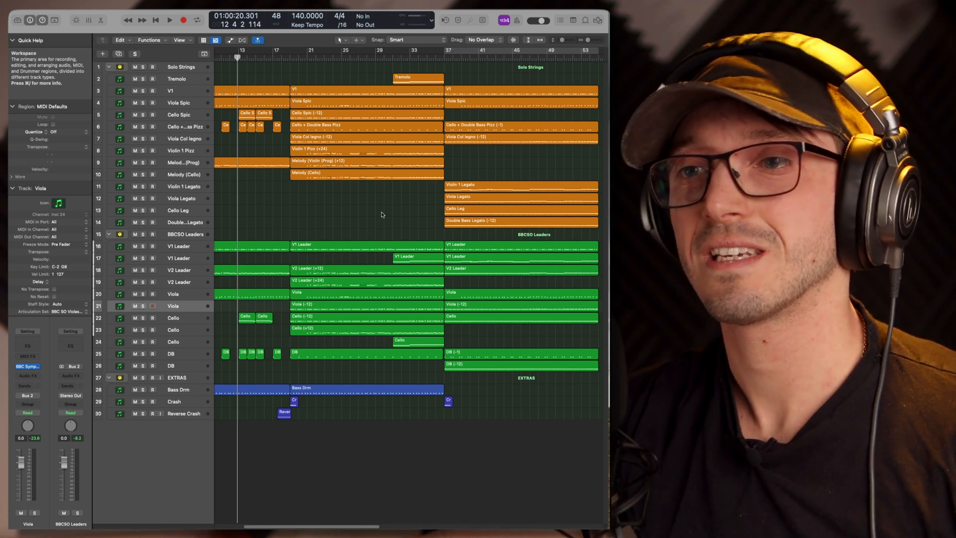
pyautogui.hscroll(-5, 382, 215)
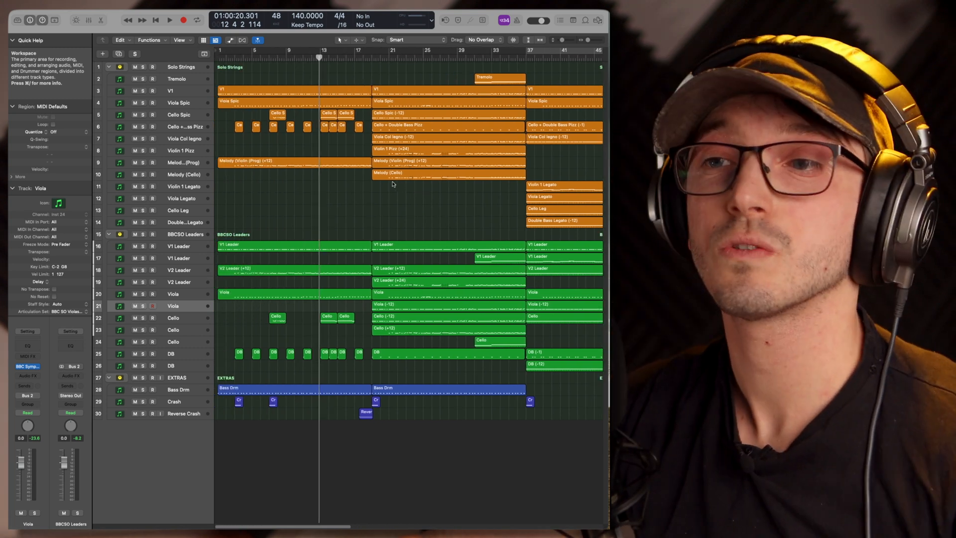
pyautogui.hscroll(7, 393, 184)
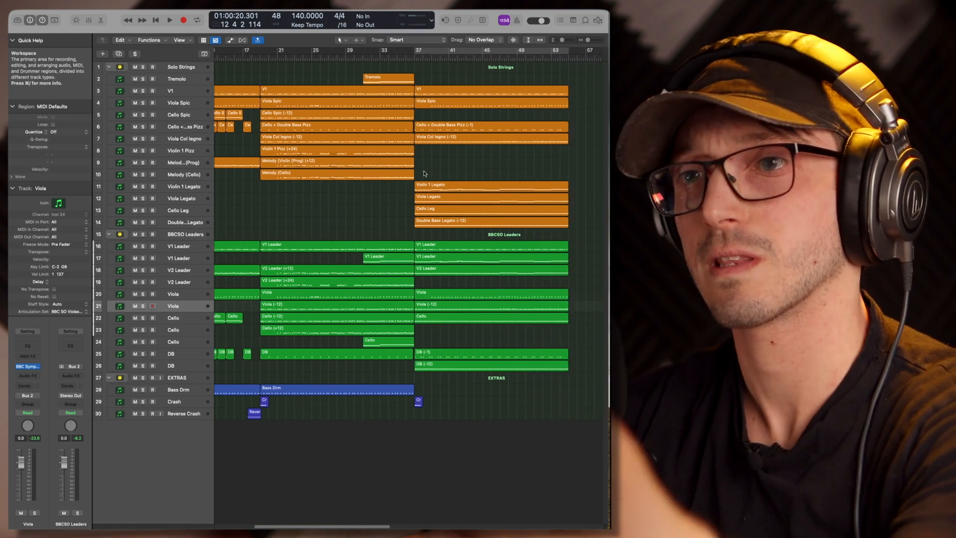
pyautogui.hscroll(-3, 424, 174)
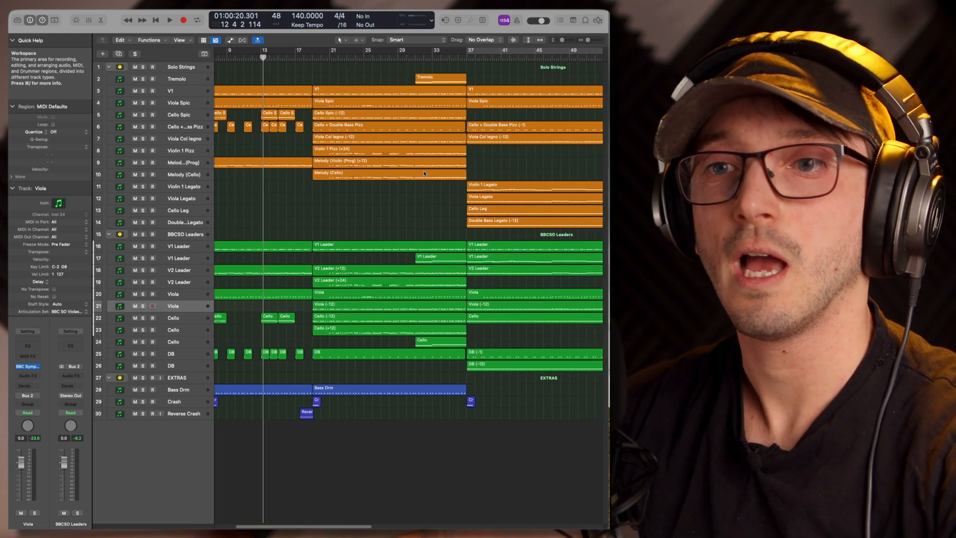
pyautogui.hscroll(-3, 423, 170)
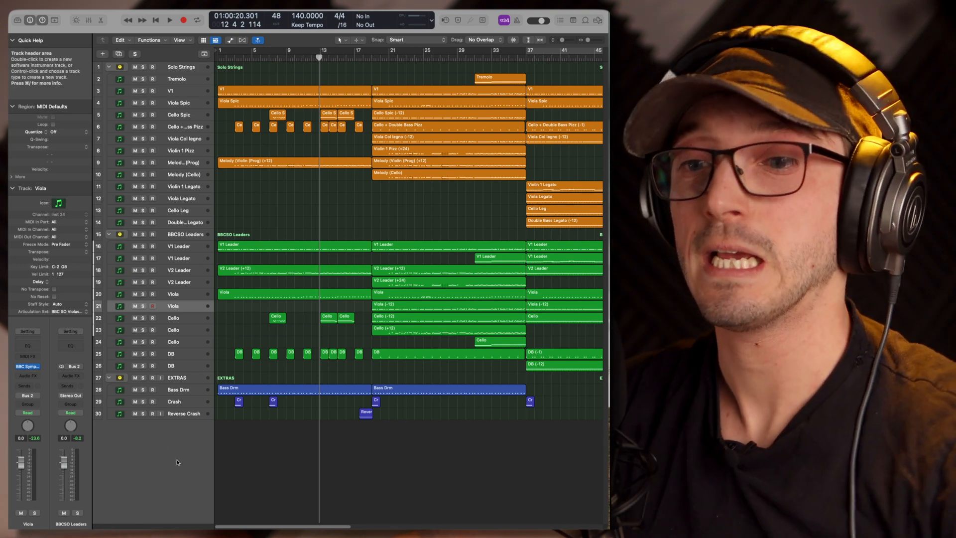
# Inspect the SINE Player instrument on the Bass Drm track, look through its library, and close the plug-in
pyautogui.click(186, 388)
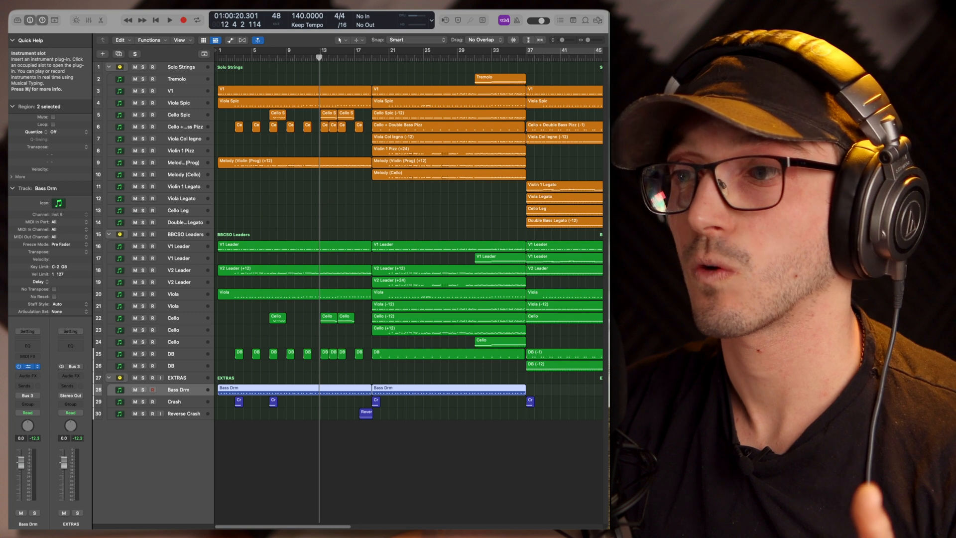
pyautogui.click(29, 366)
pyautogui.moveTo(764, 100); pyautogui.dragTo(227, 76)
pyautogui.scroll(-10, 392, 245)
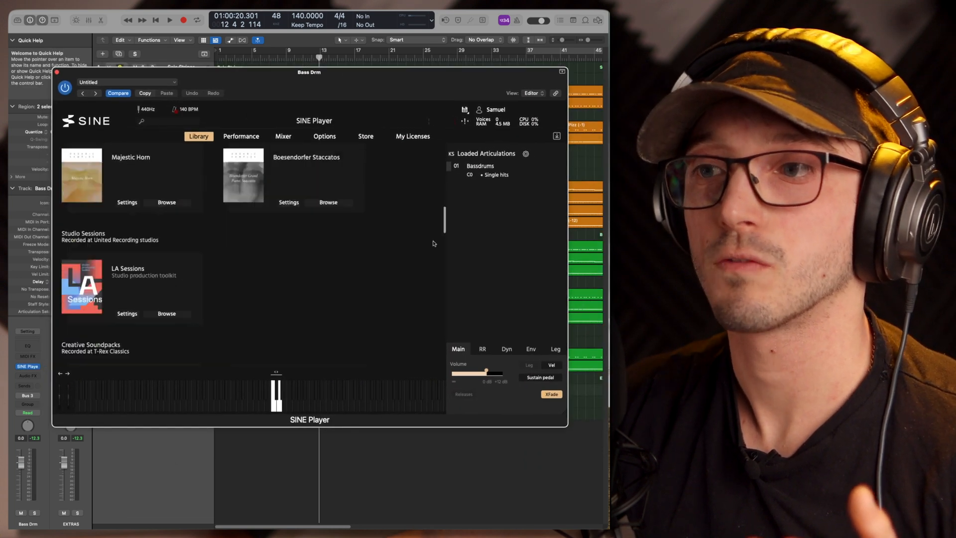
pyautogui.scroll(-5, 434, 243)
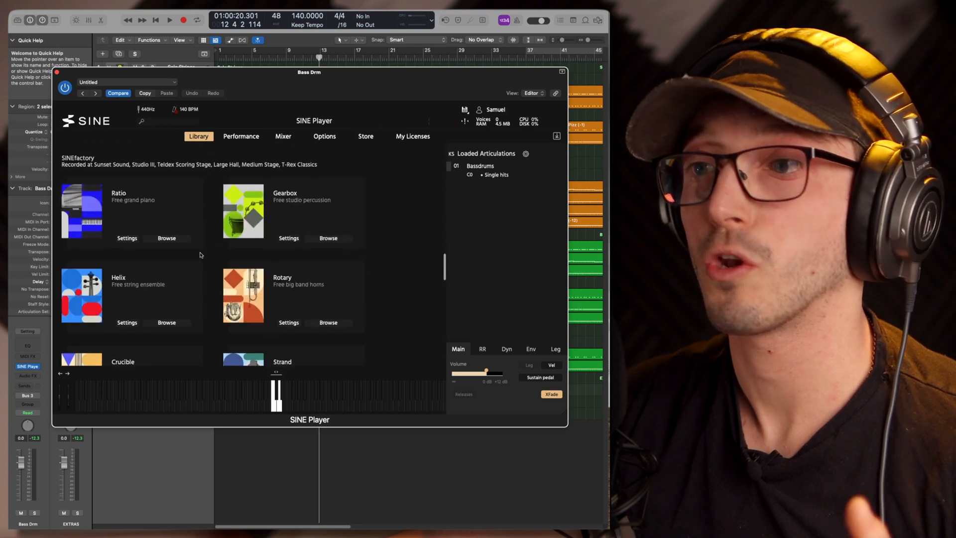
pyautogui.click(56, 73)
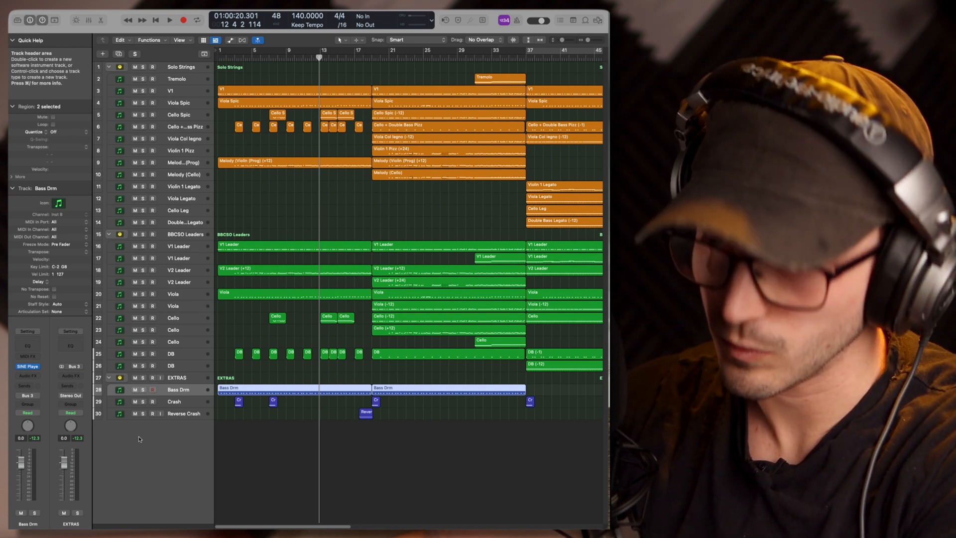
# Inspect the Dynamic EQ, Equalizer and Maximizer modules of Ozone 9 on the Stereo Out channel, closing the plug-in and the mixer when done
pyautogui.click(249, 445)
pyautogui.press('x')
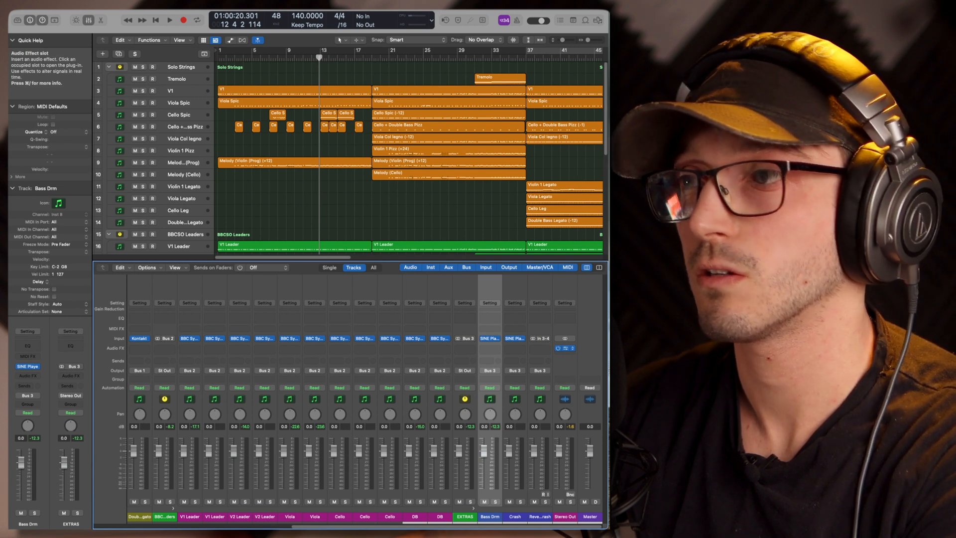
pyautogui.click(565, 348)
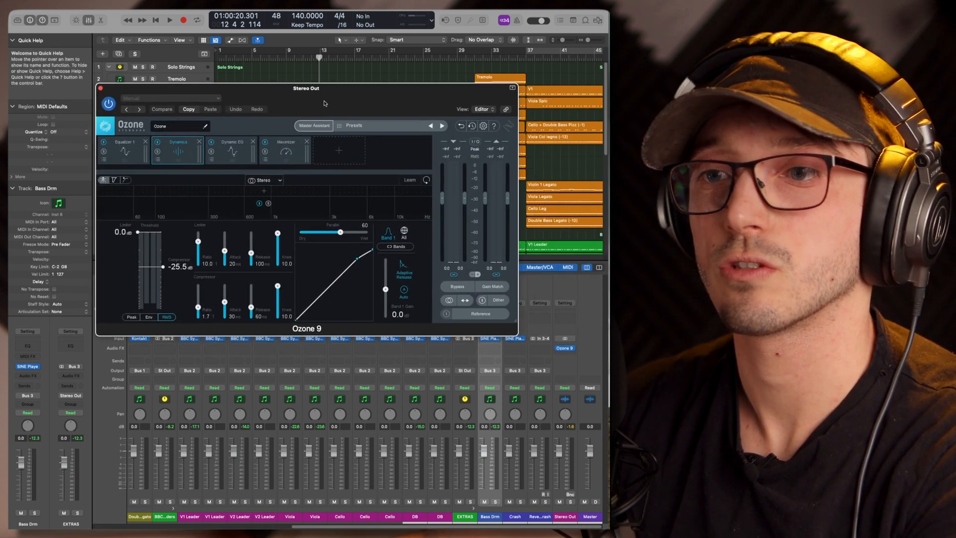
pyautogui.moveTo(324, 104); pyautogui.dragTo(342, 103)
pyautogui.click(239, 157)
pyautogui.click(151, 158)
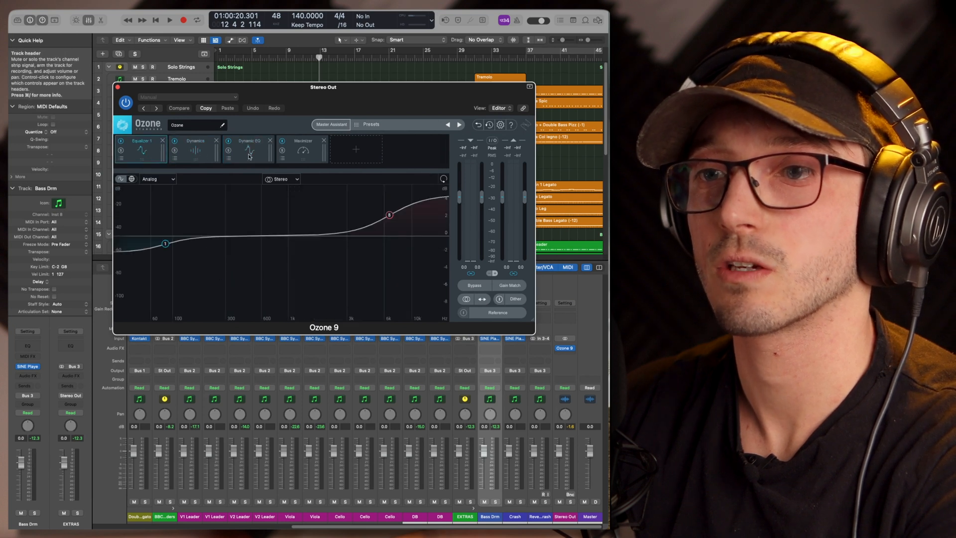
pyautogui.click(311, 154)
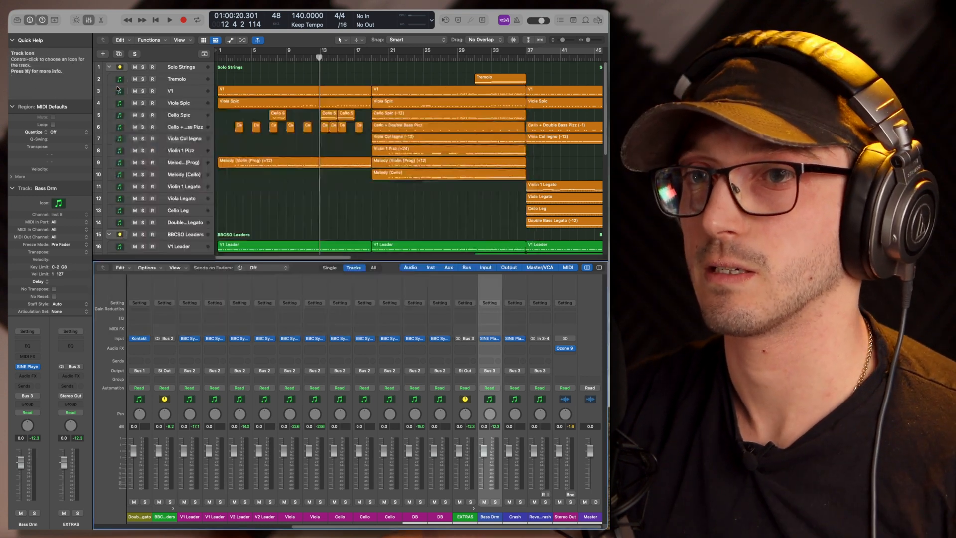
pyautogui.click(118, 88)
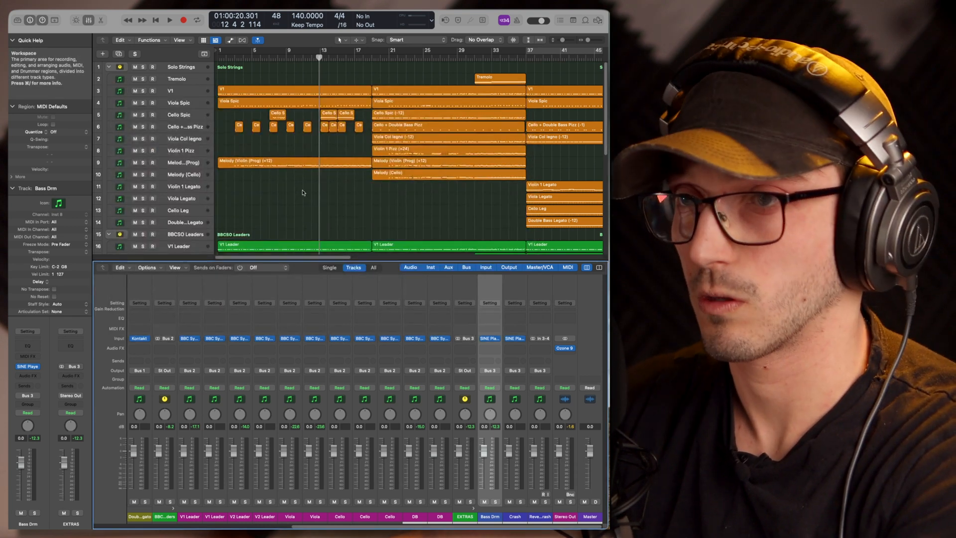
pyautogui.press('x')
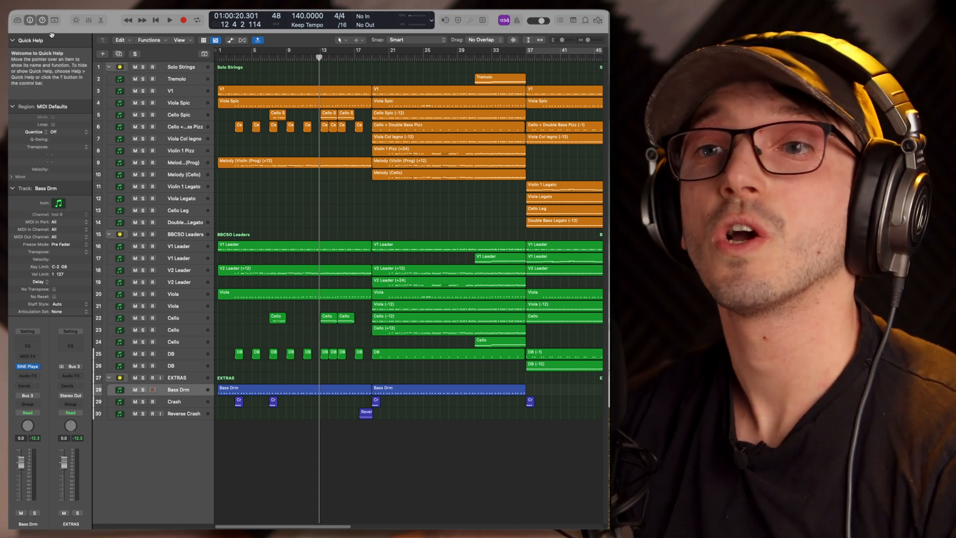
# Solo the Solo Strings and EXTRAS stacks and play them from the project start, looping bars 1 to 19
pyautogui.click(143, 67)
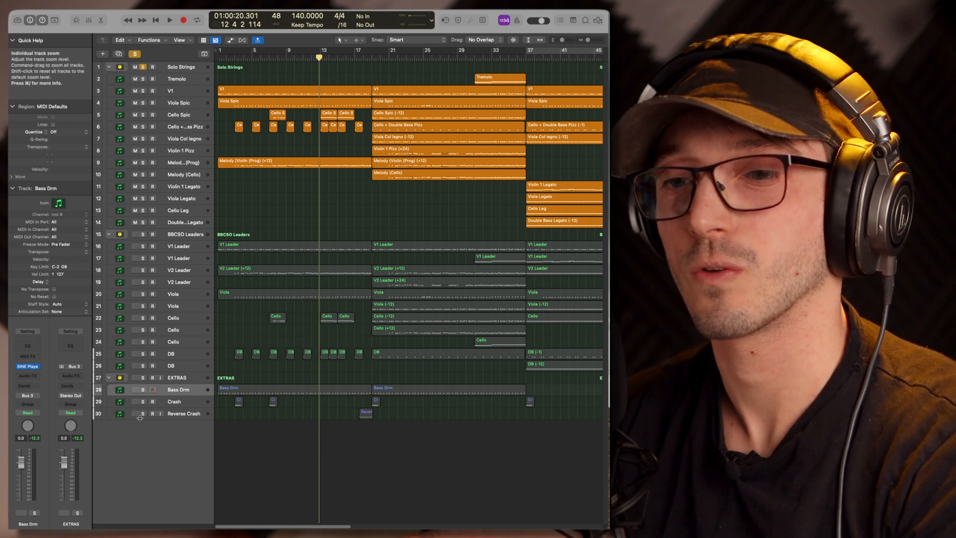
pyautogui.click(143, 378)
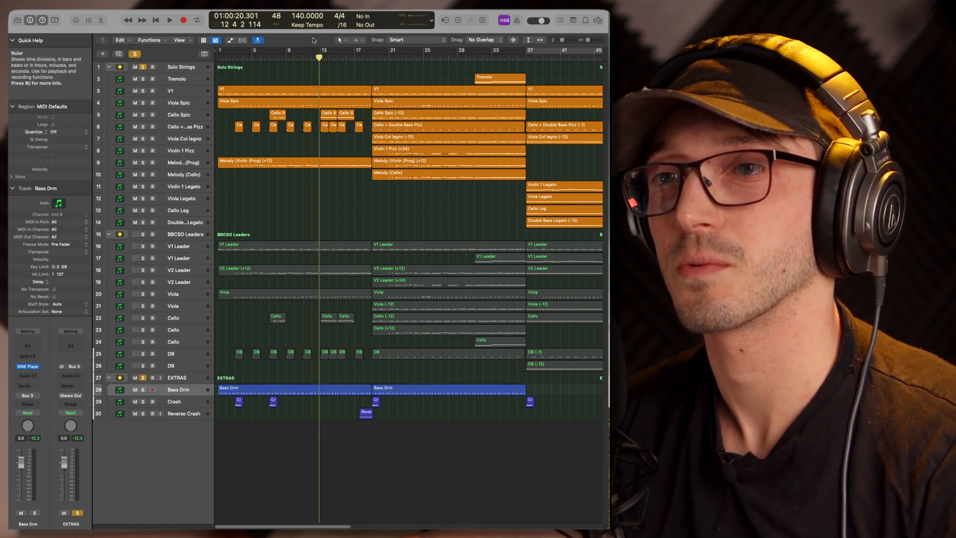
pyautogui.press('Return')
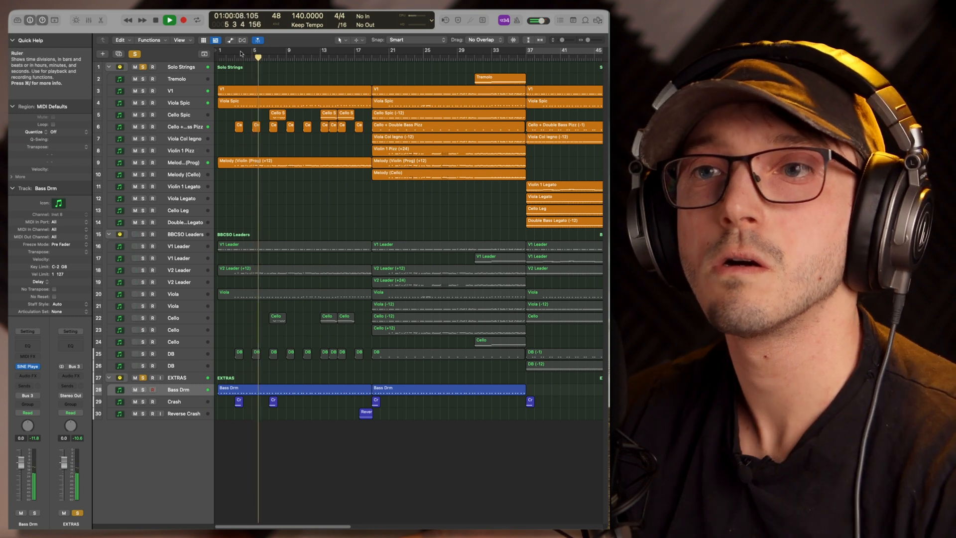
pyautogui.moveTo(220, 51); pyautogui.dragTo(373, 59)
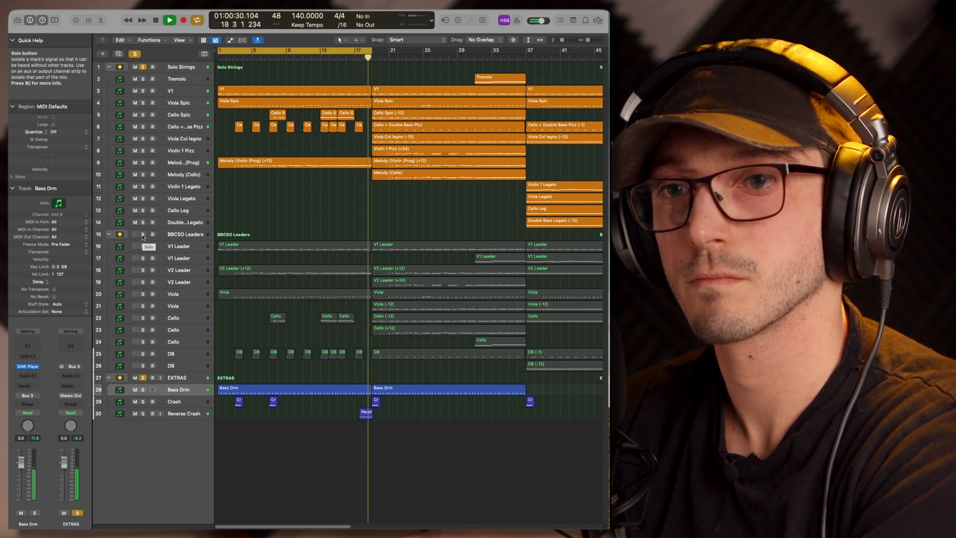
# Switch the solo from the Solo Strings stack to BBCSO Leaders and turn off looping during playback
pyautogui.click(143, 235)
pyautogui.click(143, 68)
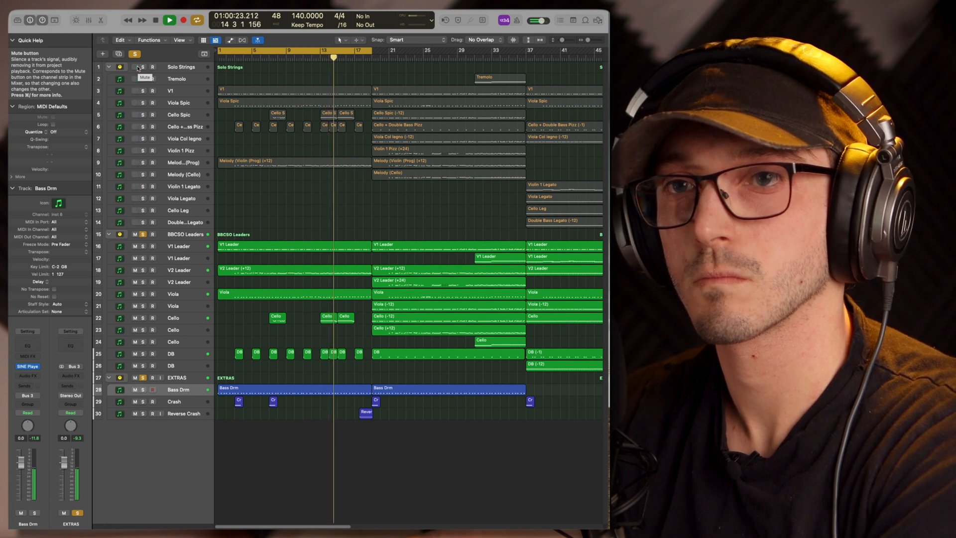
pyautogui.press('c')
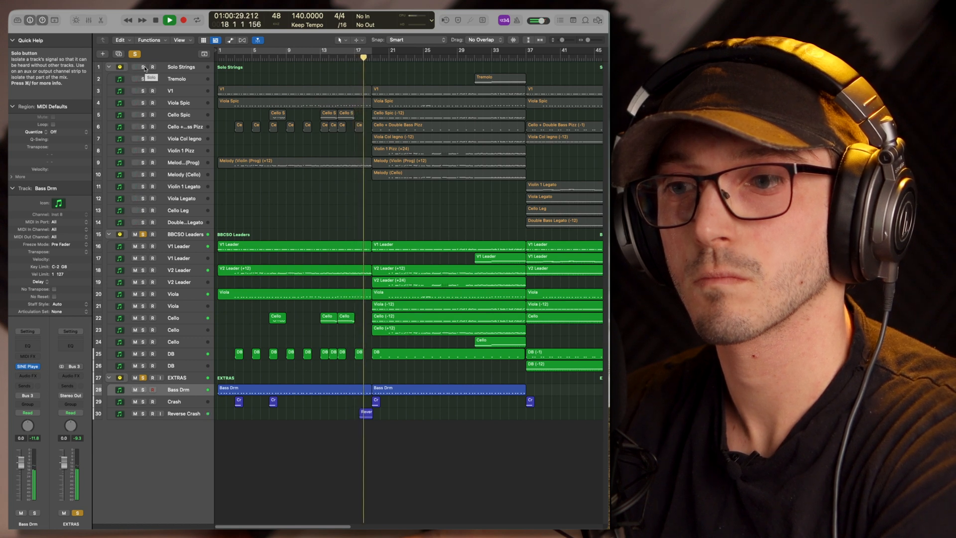
# Switch the solo back from BBCSO Leaders to Solo Strings and loop bars 37 to 55 in the last section
pyautogui.click(144, 66)
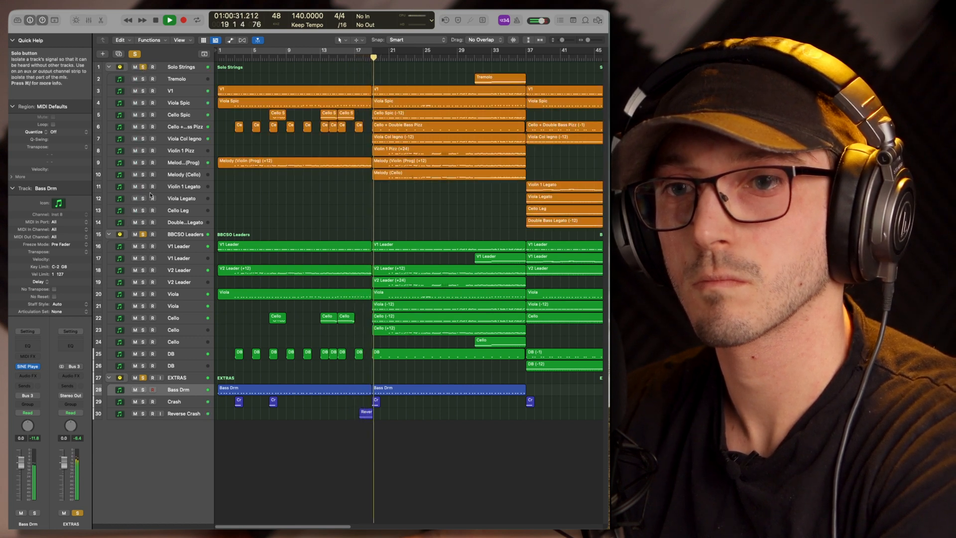
pyautogui.click(143, 234)
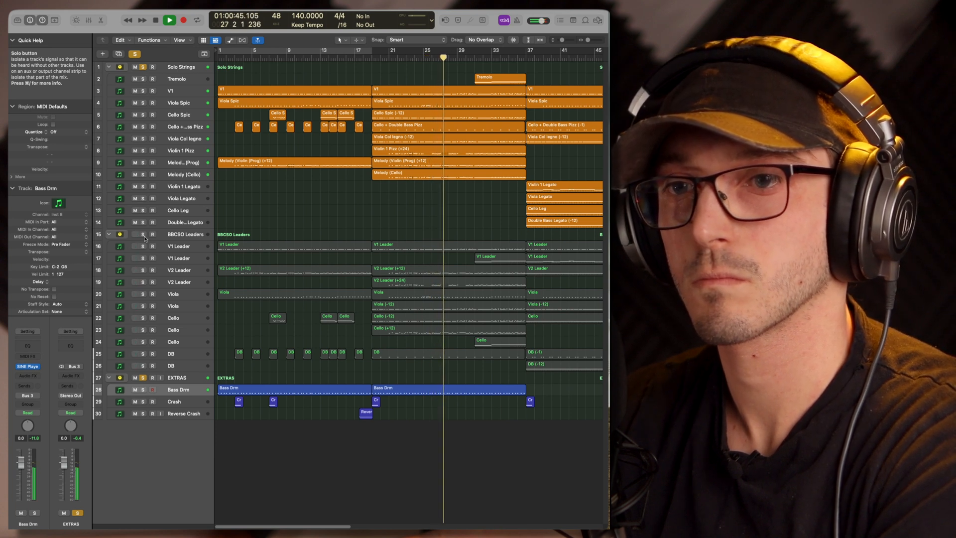
pyautogui.click(143, 235)
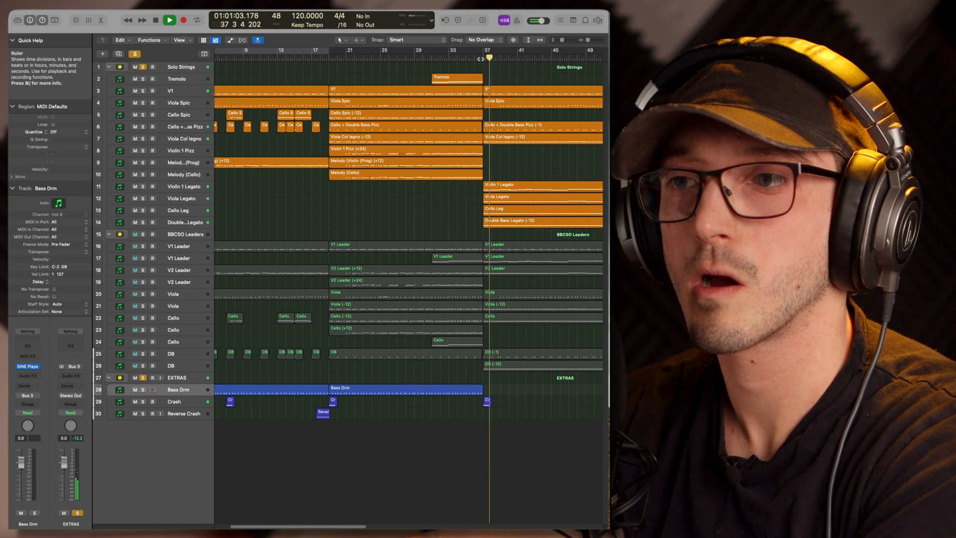
pyautogui.hscroll(5, 509, 192)
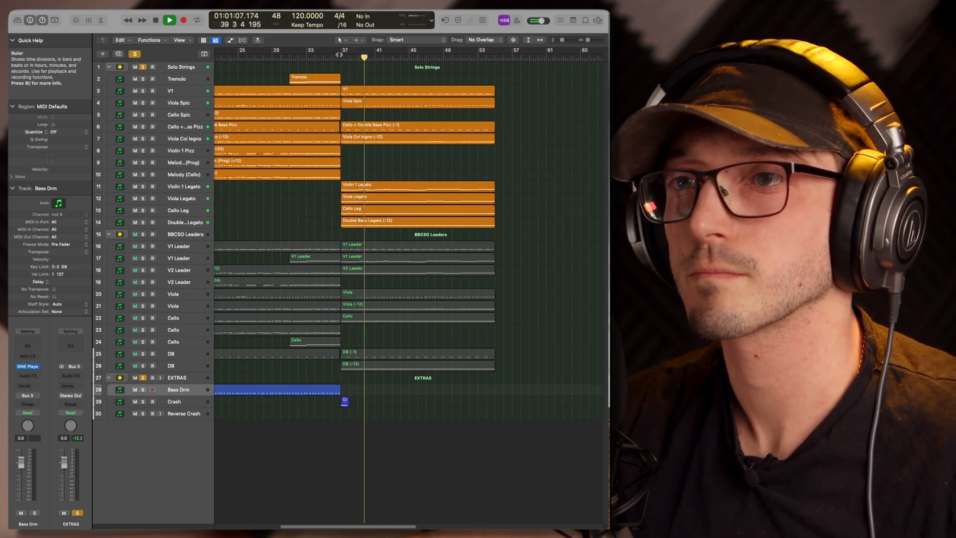
pyautogui.moveTo(340, 52); pyautogui.dragTo(492, 76)
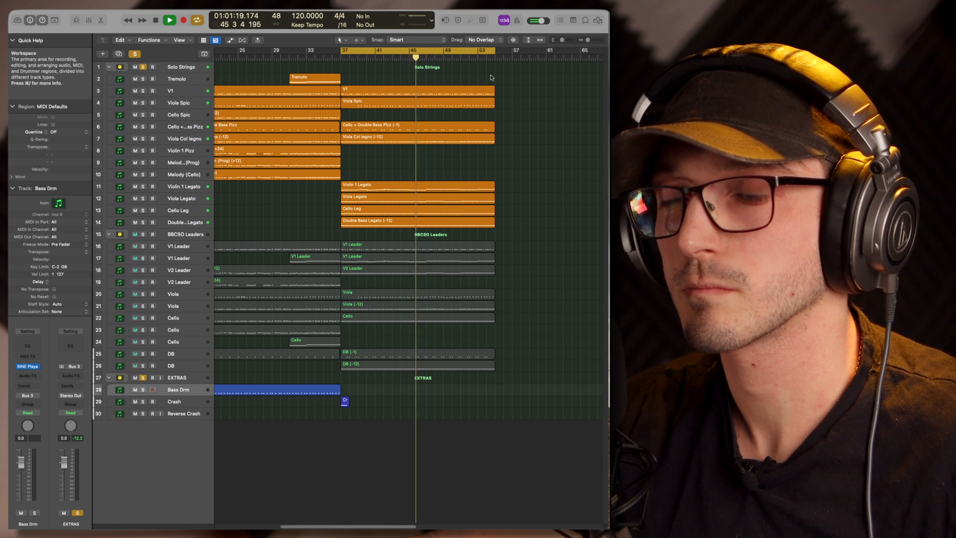
# Switch the solo from Solo Strings to BBCSO Leaders and restart playback at bar 37
pyautogui.hscroll(-5, 491, 86)
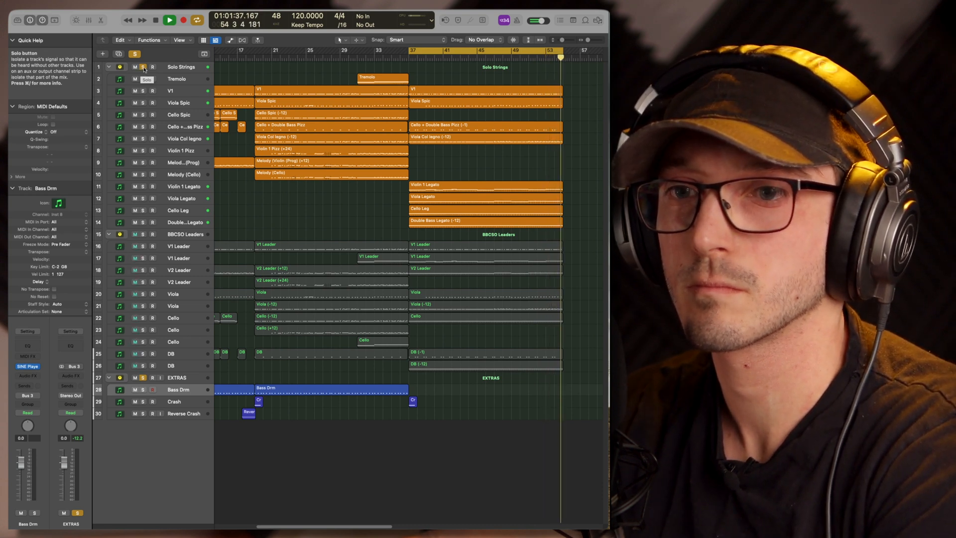
pyautogui.click(143, 67)
pyautogui.click(143, 234)
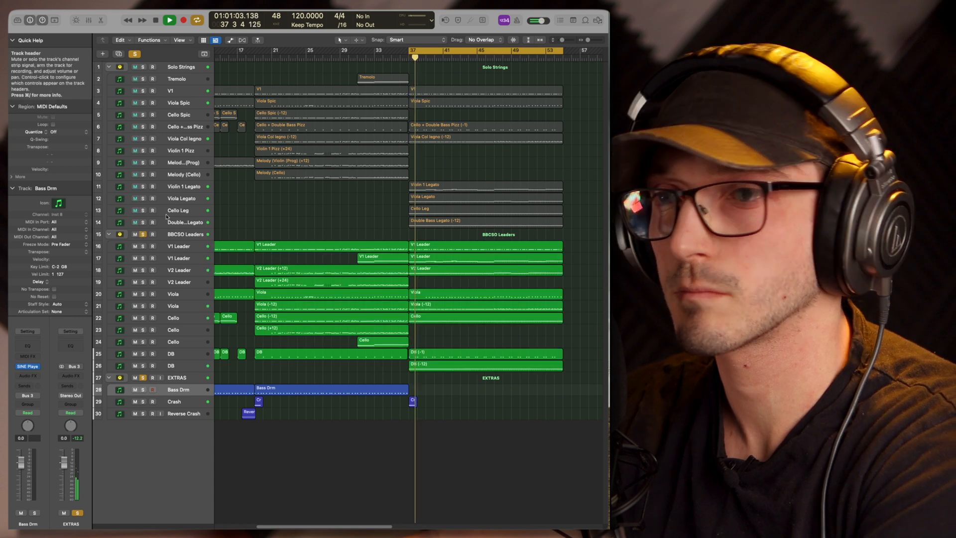
pyautogui.moveTo(412, 58); pyautogui.dragTo(410, 58)
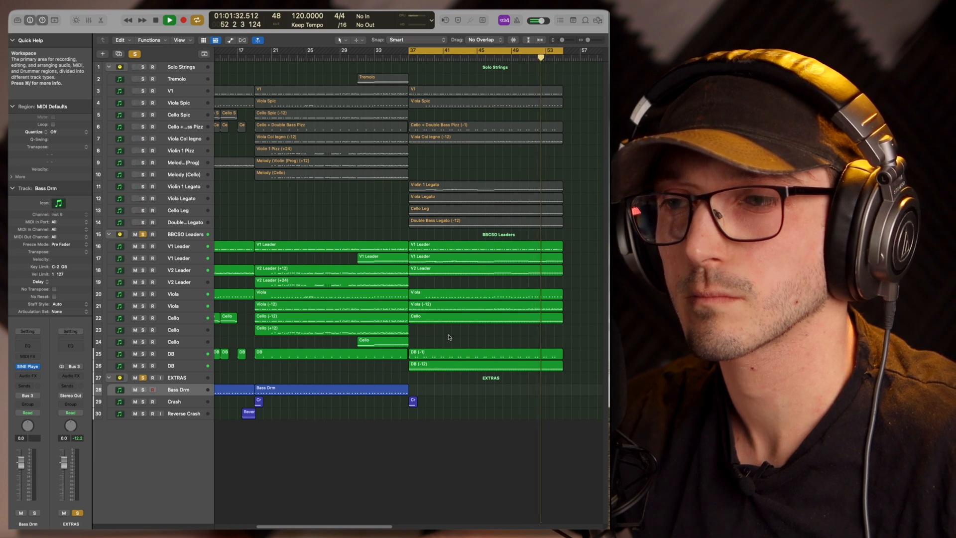
# Turn off looping of the final section and stop playback once its regions have ended
pyautogui.hscroll(3, 446, 335)
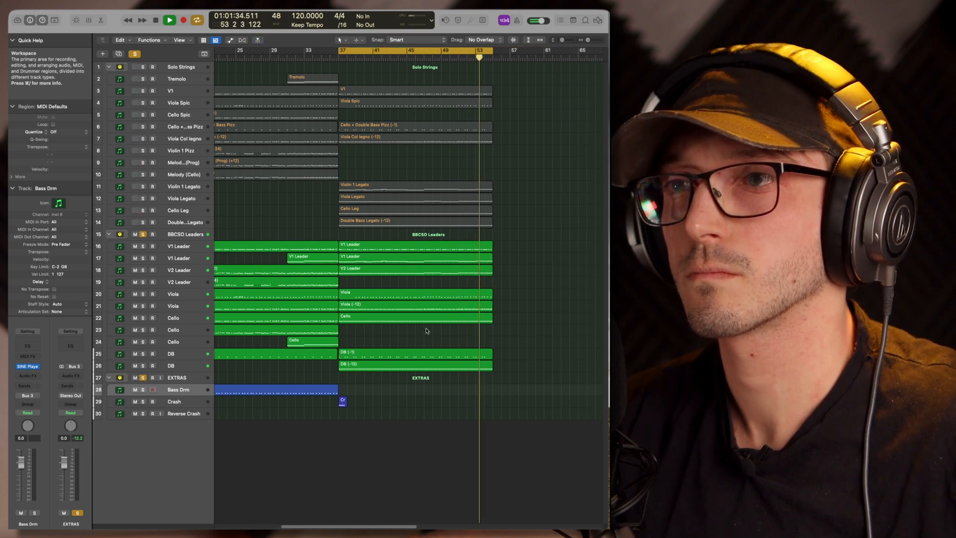
pyautogui.click(431, 53)
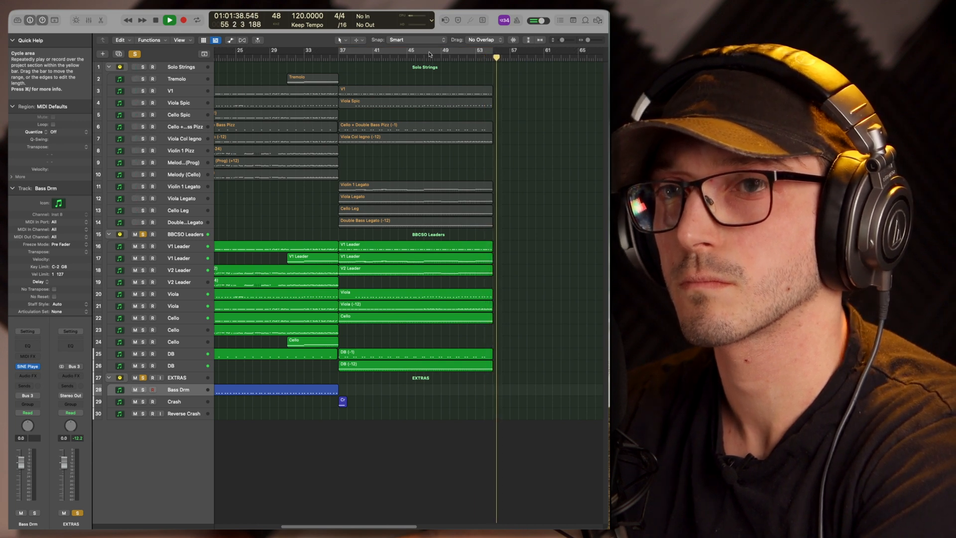
pyautogui.press('space')
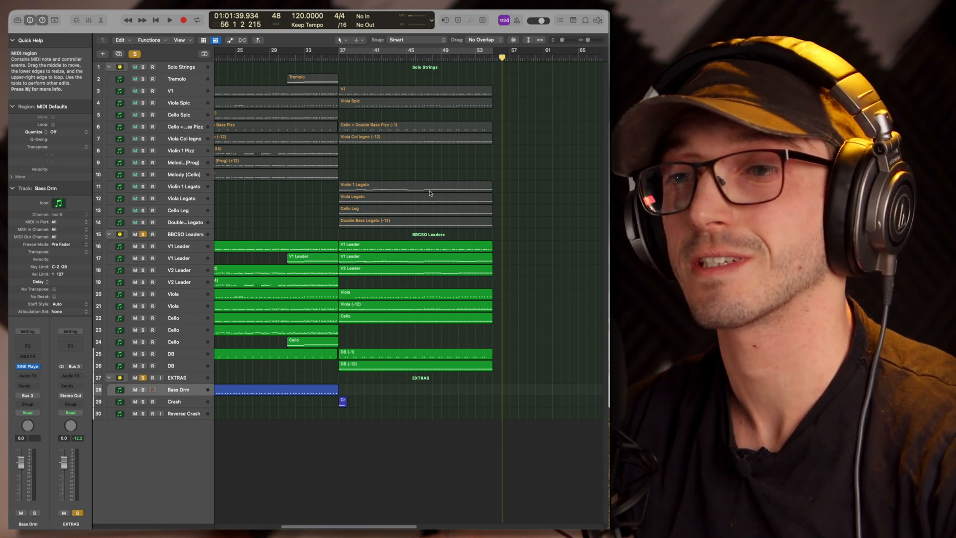
# Select the regions from bar 37 onward in the BBCSO Leaders stack, followed by those in the Solo Strings stack
pyautogui.moveTo(499, 241); pyautogui.dragTo(441, 430)
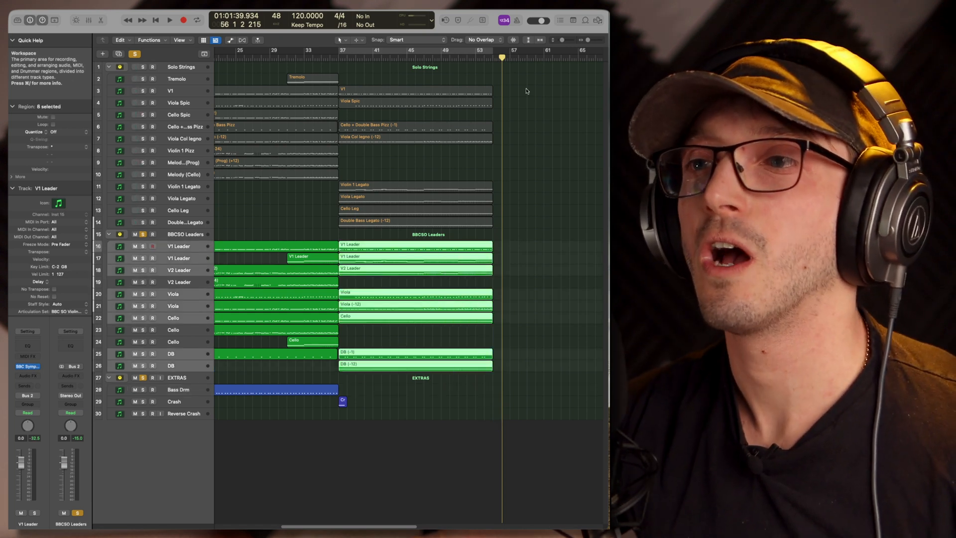
pyautogui.click(527, 85)
pyautogui.moveTo(535, 241); pyautogui.dragTo(438, 389)
pyautogui.moveTo(525, 86); pyautogui.dragTo(433, 229)
pyautogui.hscroll(-1, 433, 229)
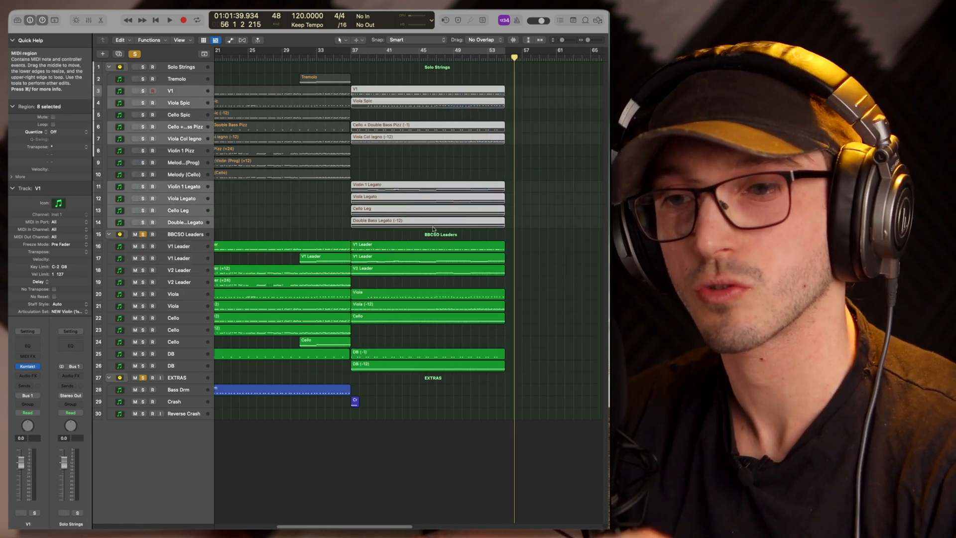
pyautogui.hscroll(-10, 433, 229)
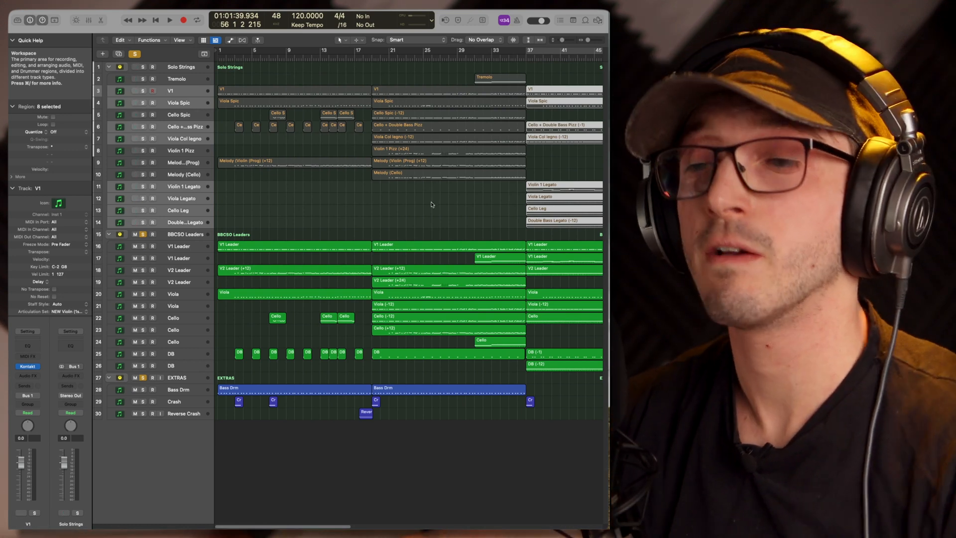
pyautogui.hscroll(2, 431, 204)
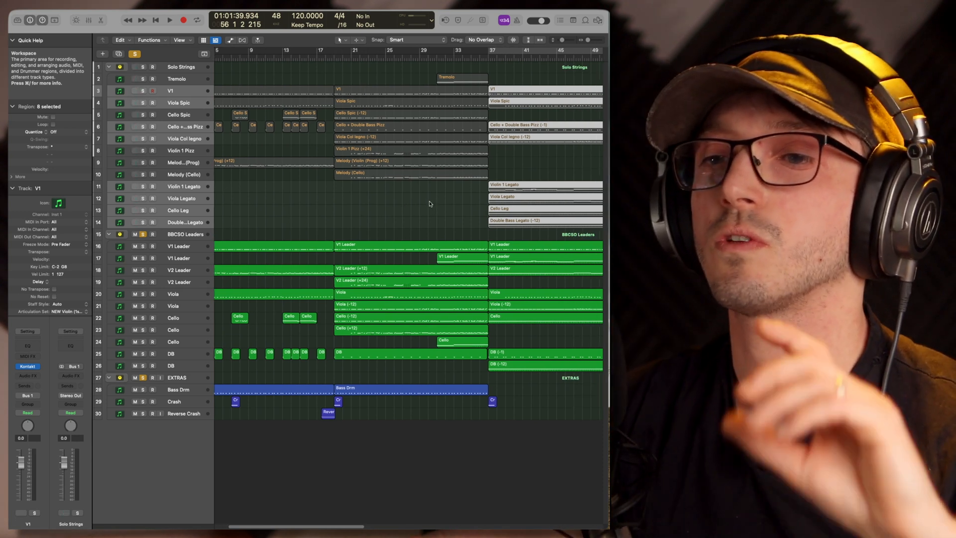
# Examine the advanced controls of the Violin (1st Desk) Legato patch in the Violin 1 Legato track's Kontakt instrument and close it
pyautogui.click(290, 201)
pyautogui.click(114, 188)
pyautogui.moveTo(28, 369)
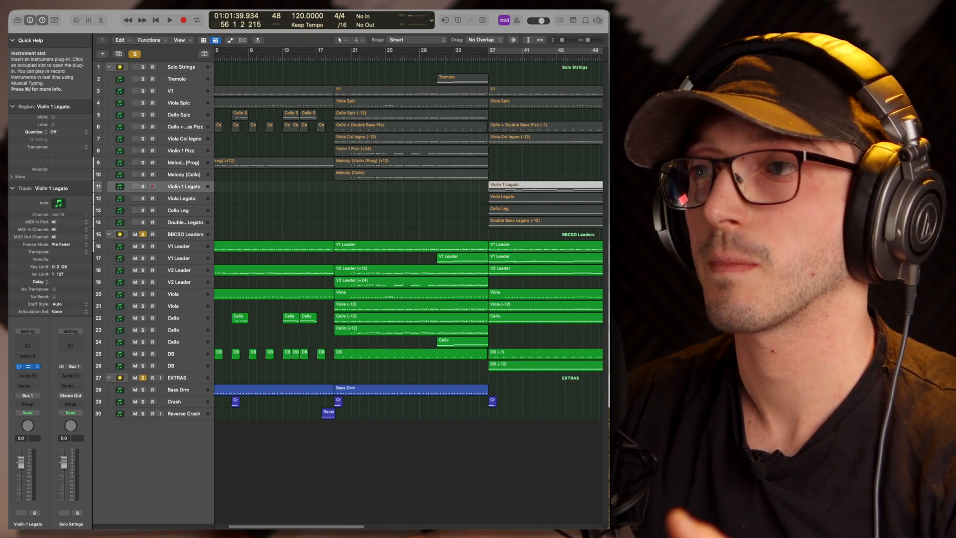
pyautogui.click(29, 367)
pyautogui.moveTo(503, 65); pyautogui.dragTo(458, 60)
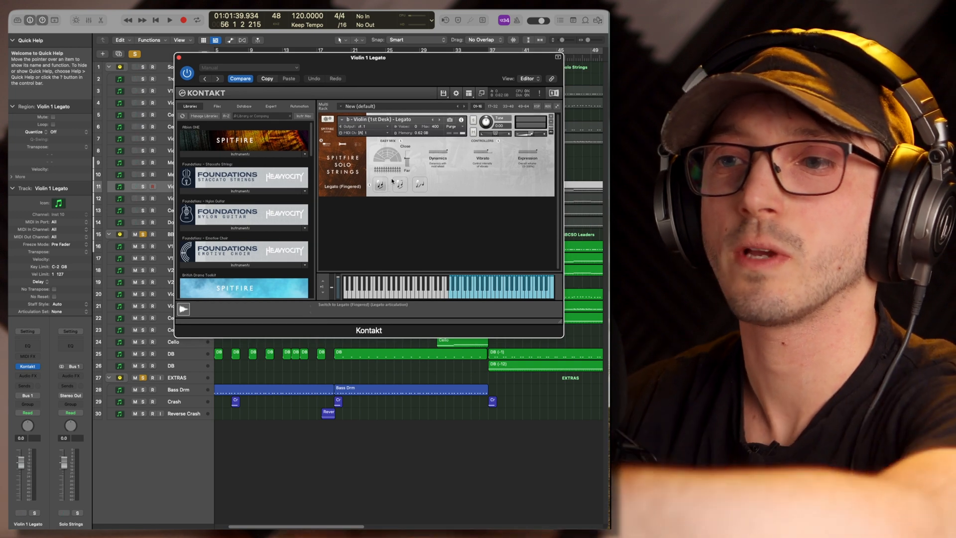
pyautogui.click(342, 144)
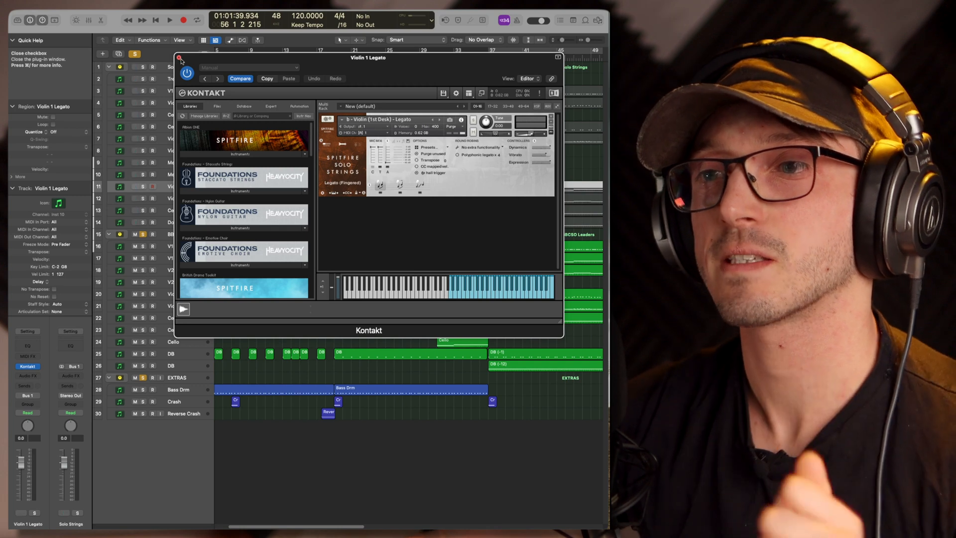
pyautogui.click(179, 57)
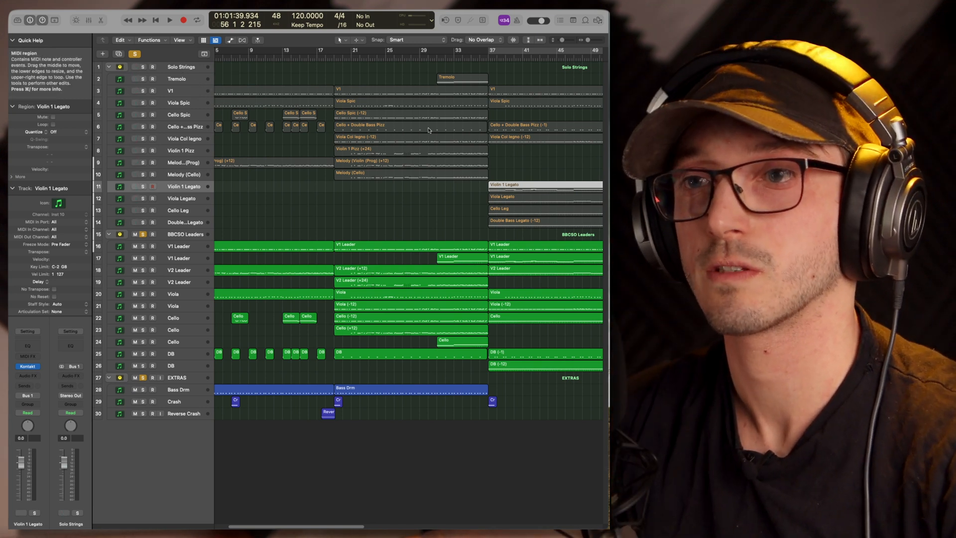
# Clear all solos in the project and select the second V1 Leader track, track 17
pyautogui.click(136, 54)
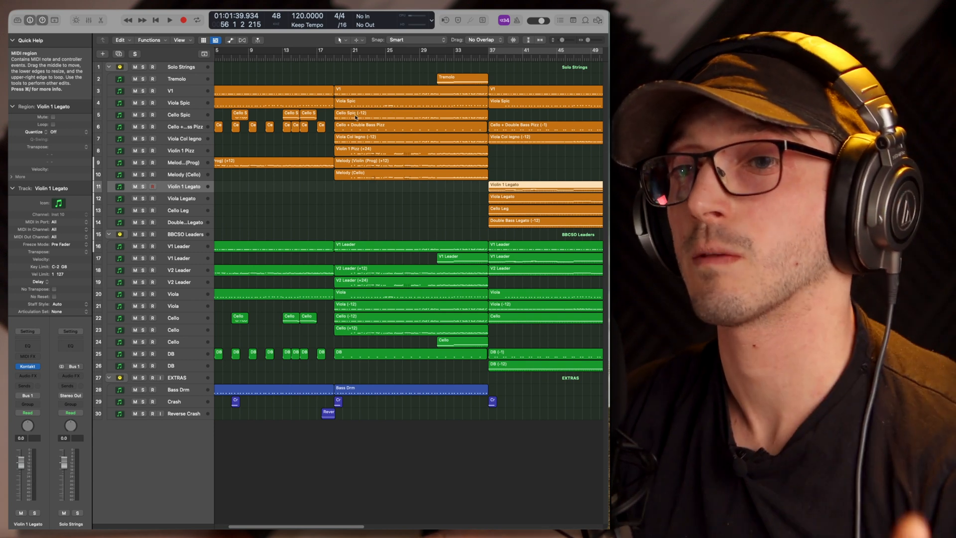
pyautogui.click(197, 259)
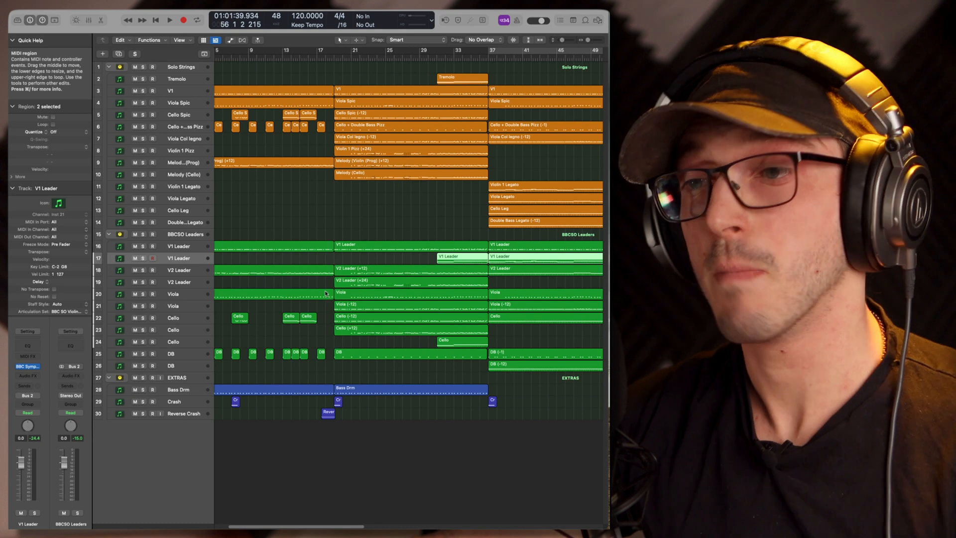
pyautogui.hscroll(3, 325, 293)
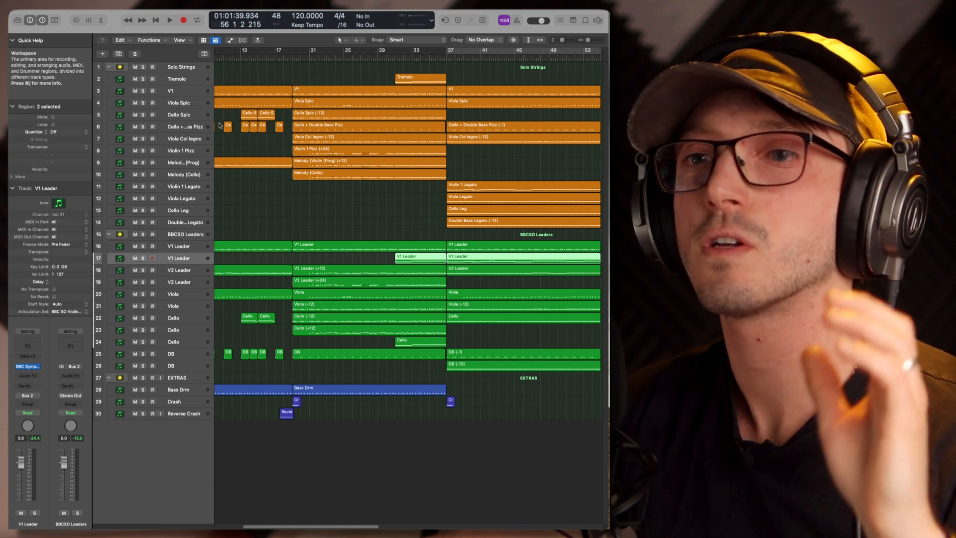
# Open the Kontakt instrument on the Tremolo track and expand it to the full view with the library browser
pyautogui.click(177, 115)
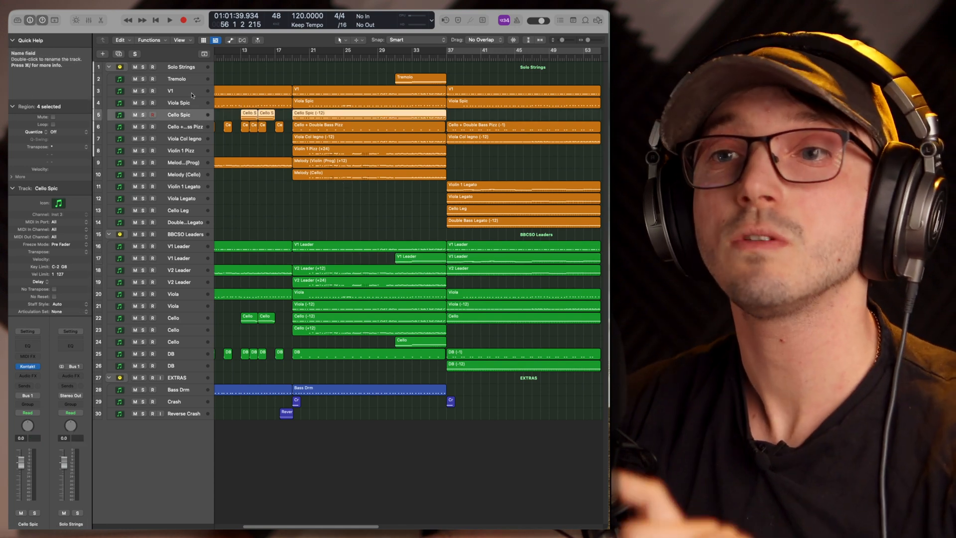
pyautogui.click(176, 79)
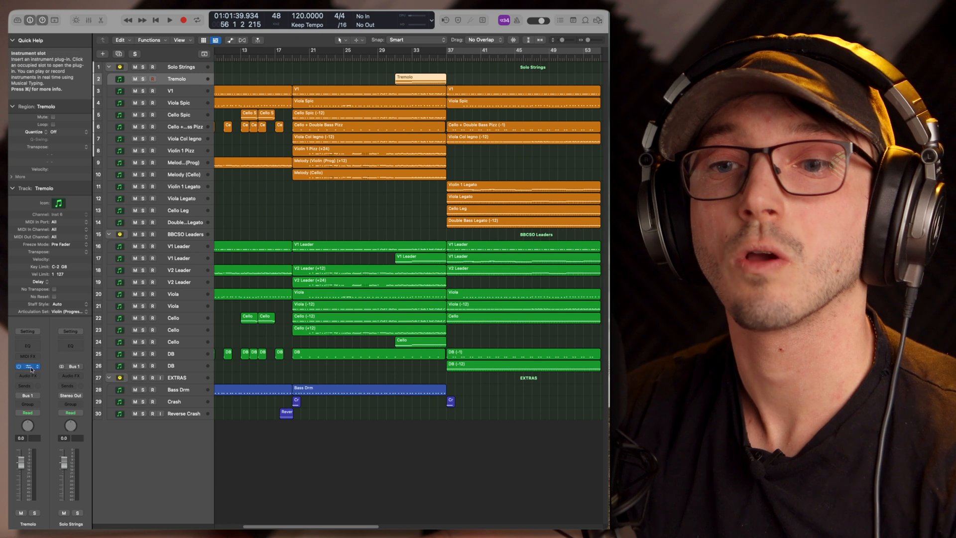
pyautogui.click(33, 367)
pyautogui.moveTo(803, 111); pyautogui.dragTo(403, 76)
pyautogui.click(495, 112)
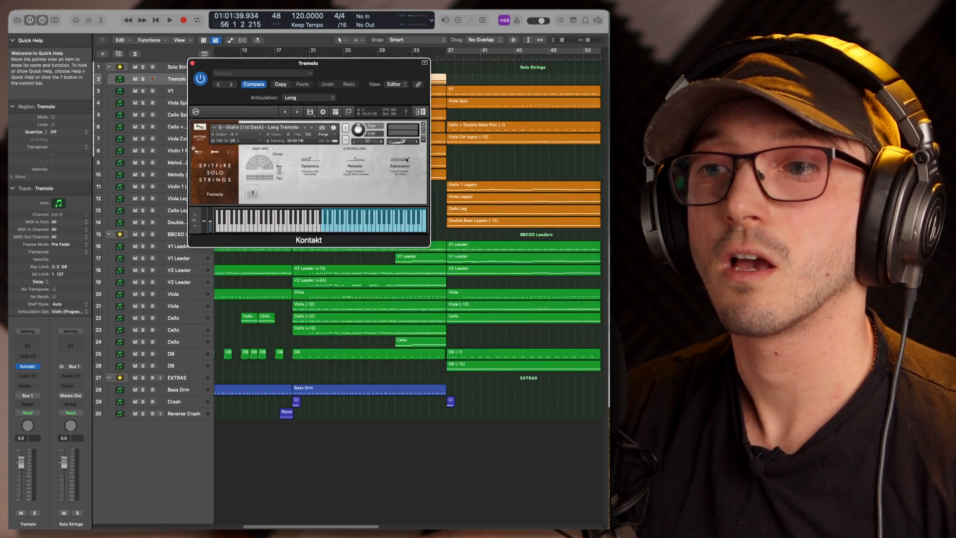
pyautogui.click(348, 112)
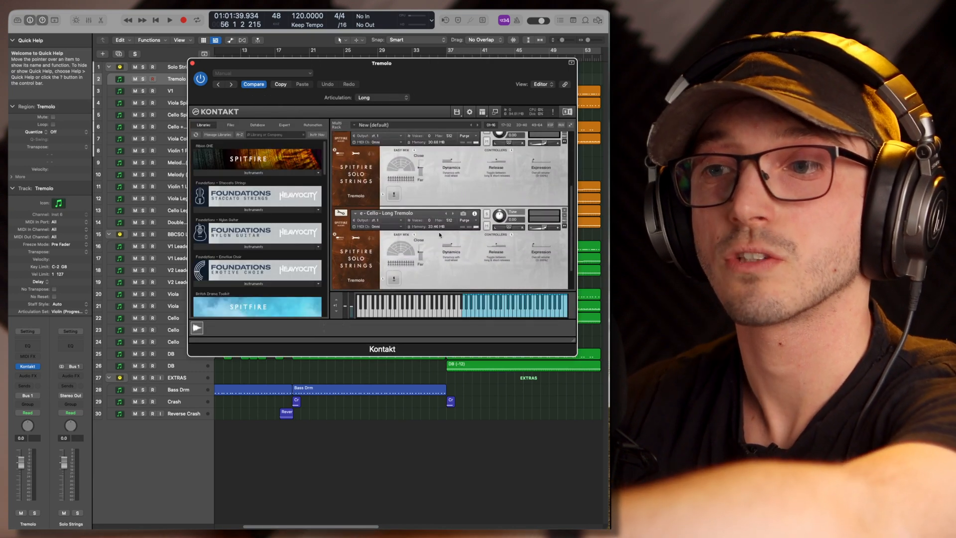
# Look through the violin, viola and cello Long Tremolo patches loaded in the Tremolo track's Kontakt rack
pyautogui.scroll(5, 408, 234)
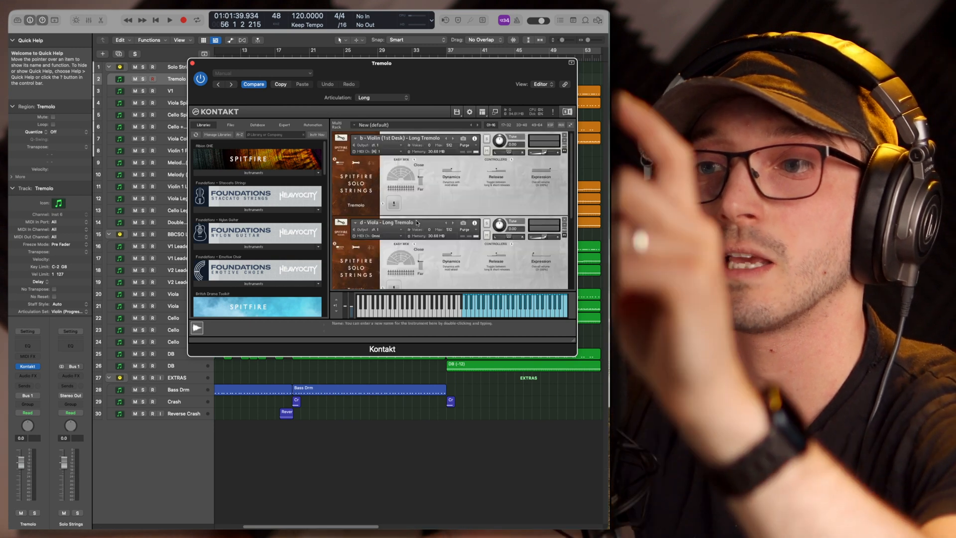
pyautogui.scroll(-1, 413, 188)
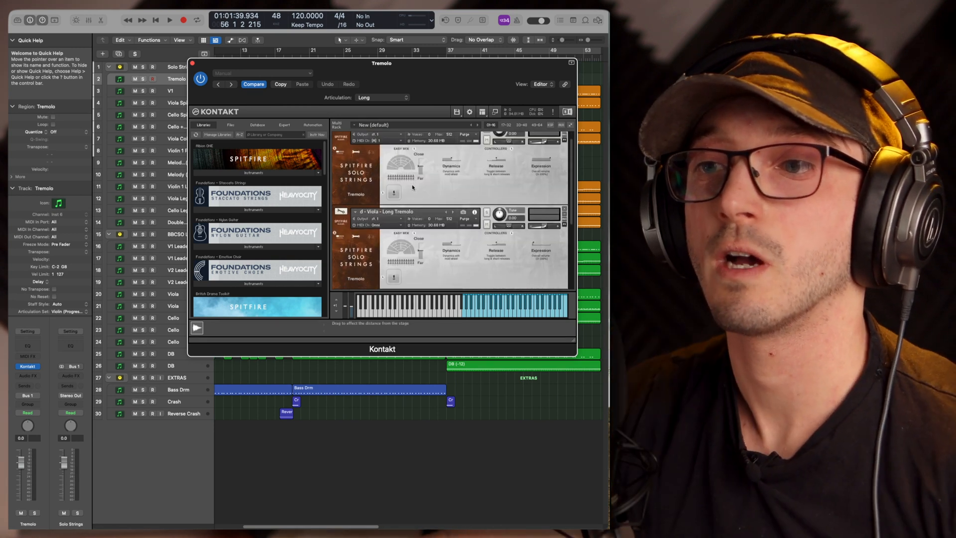
pyautogui.scroll(1, 412, 187)
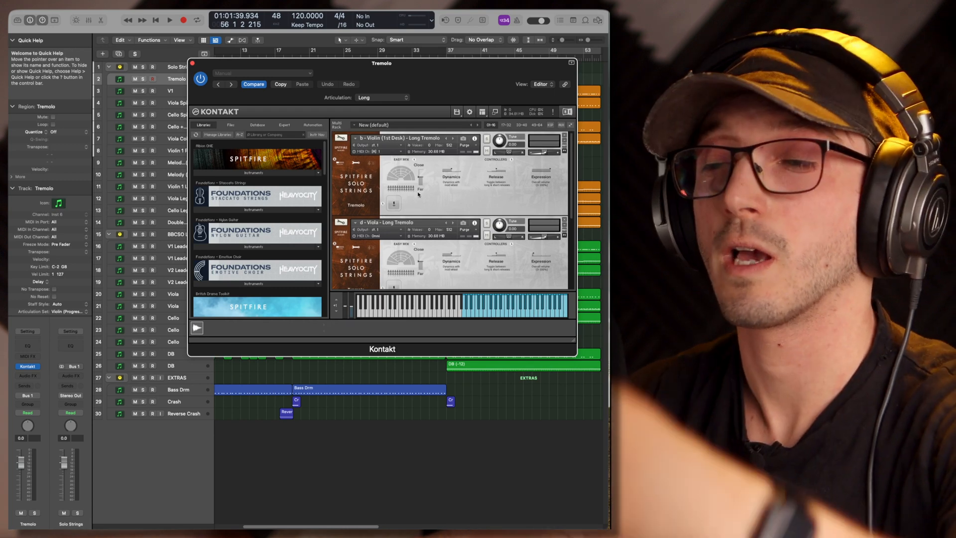
pyautogui.scroll(-5, 413, 189)
pyautogui.scroll(5, 420, 196)
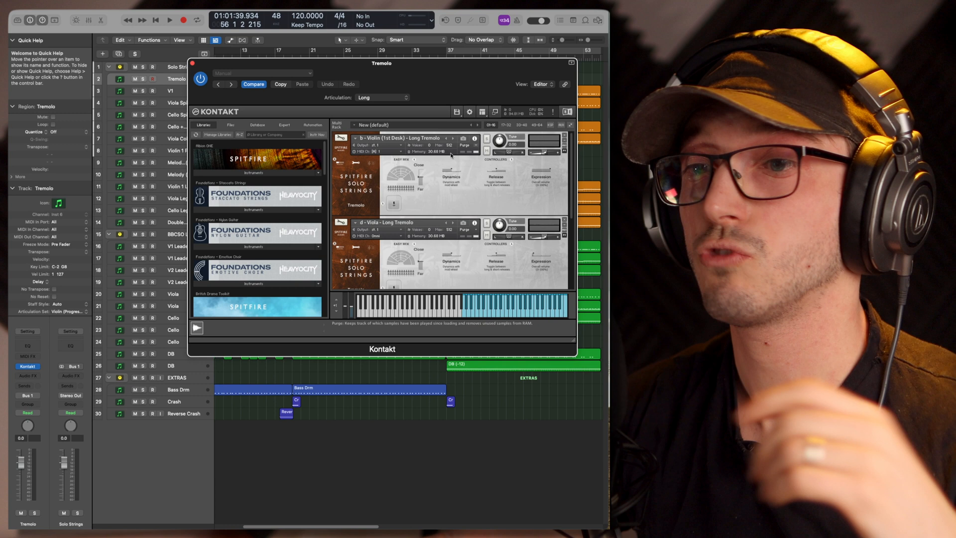
pyautogui.scroll(-5, 319, 238)
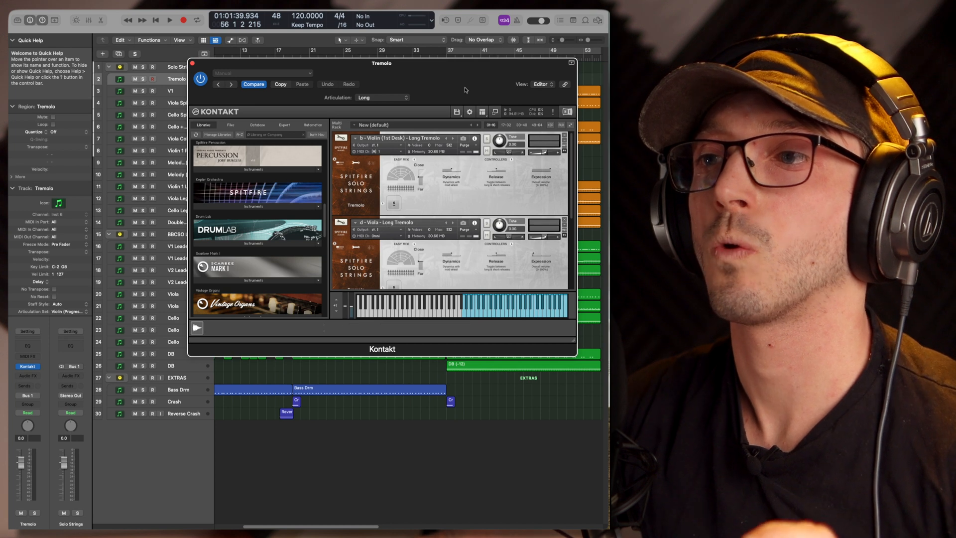
pyautogui.moveTo(466, 90); pyautogui.dragTo(811, 88)
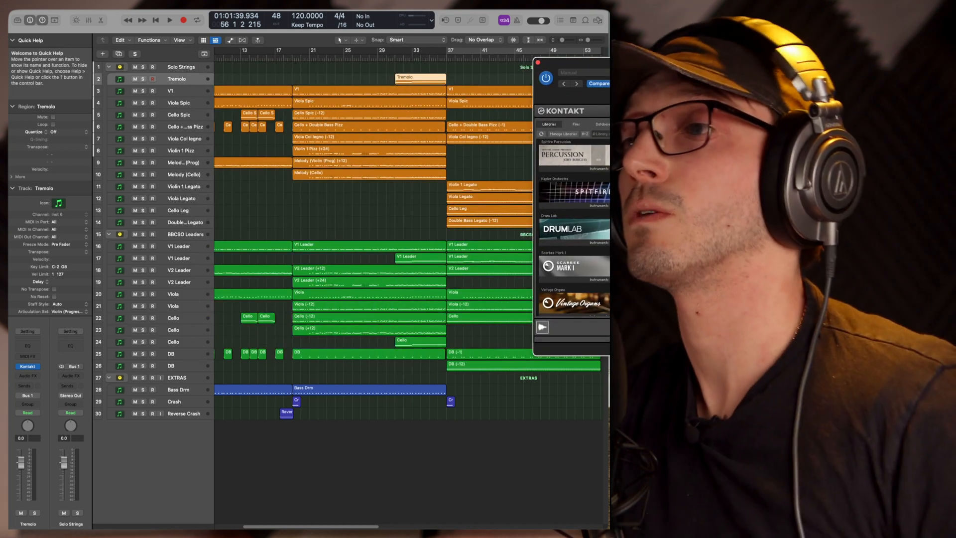
pyautogui.moveTo(822, 93); pyautogui.dragTo(504, 121)
pyautogui.scroll(-3, 438, 220)
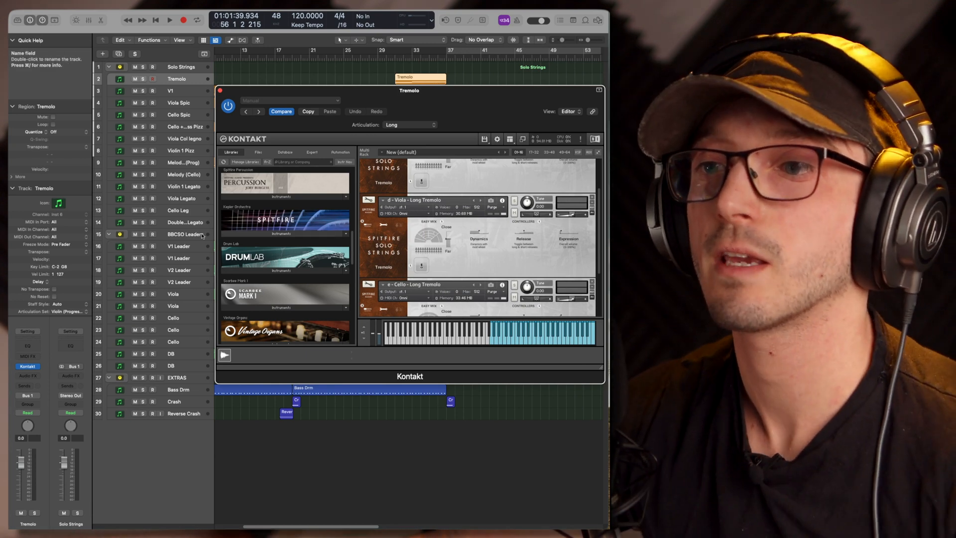
# View the Port A MIDI channel options of the viola Long Tremolo patch without changing them, and close Kontakt
pyautogui.click(403, 214)
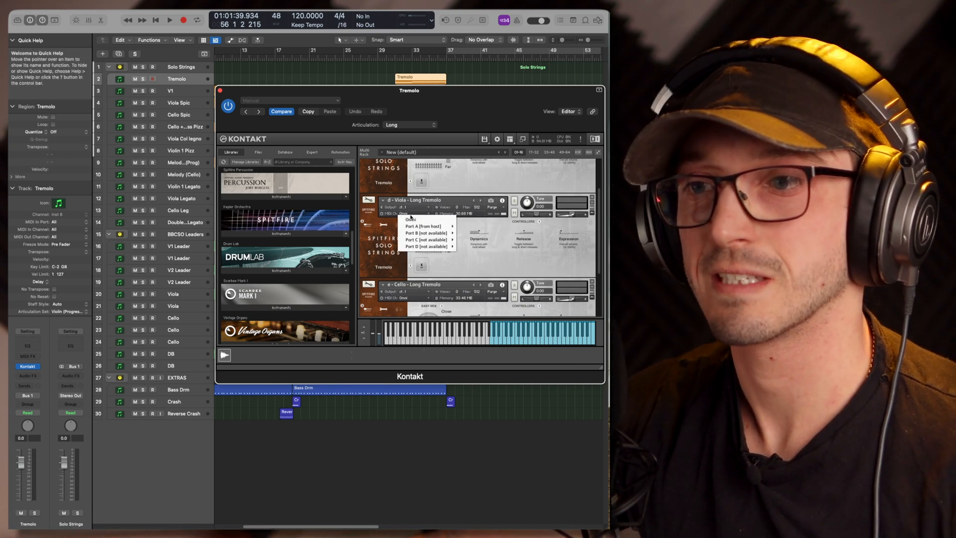
pyautogui.moveTo(426, 227)
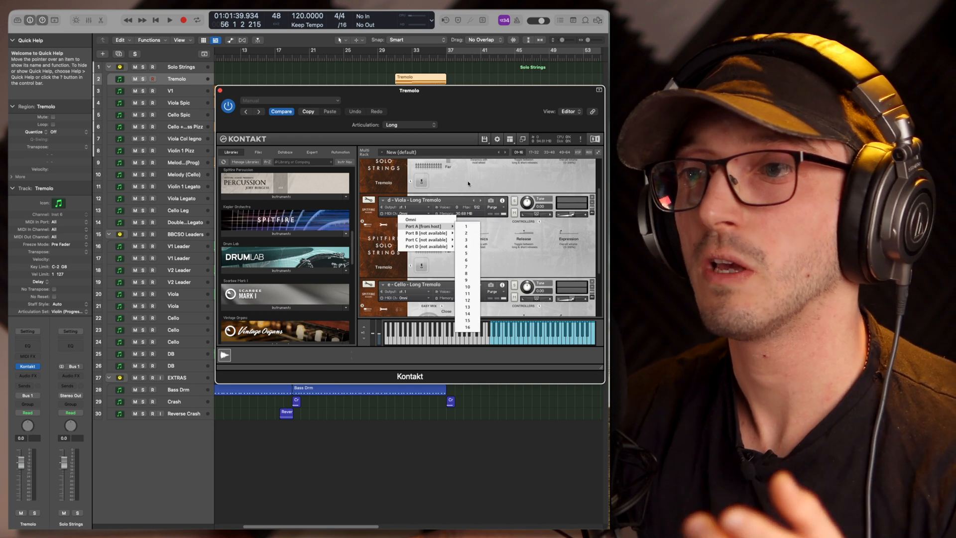
pyautogui.click(468, 184)
pyautogui.scroll(2, 468, 183)
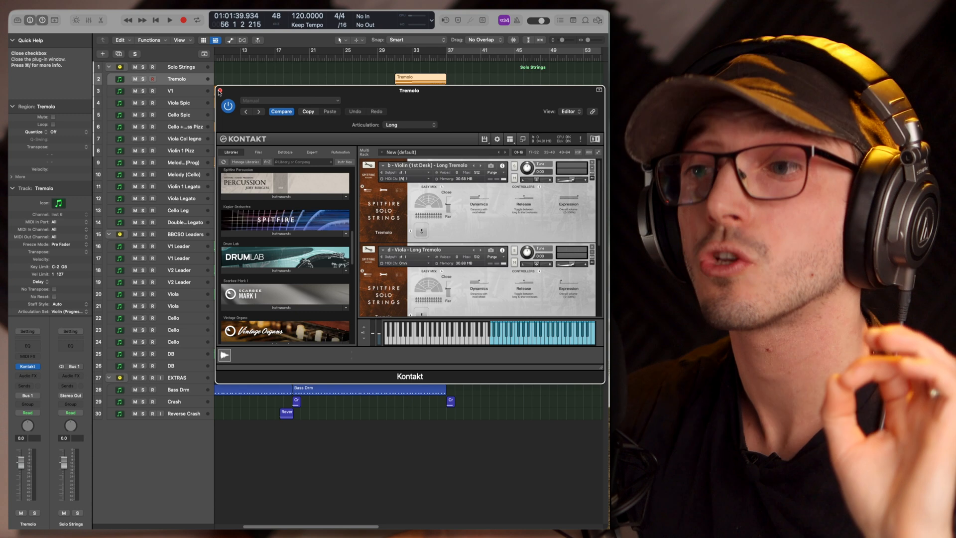
pyautogui.click(219, 92)
# View the first technique page and the articulation set choices for the Cello on track 24, and close its BBC Symphony Orchestra instrument
pyautogui.click(183, 342)
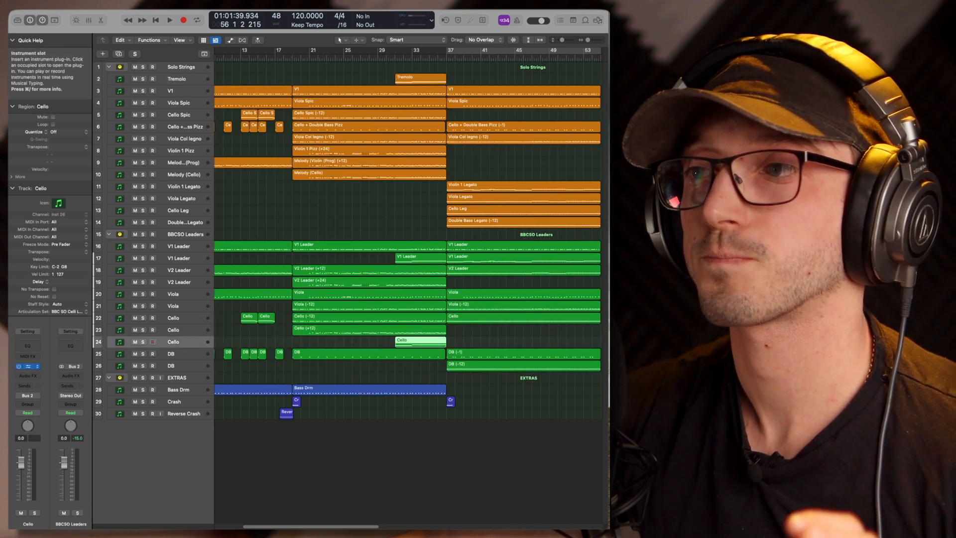
pyautogui.click(28, 366)
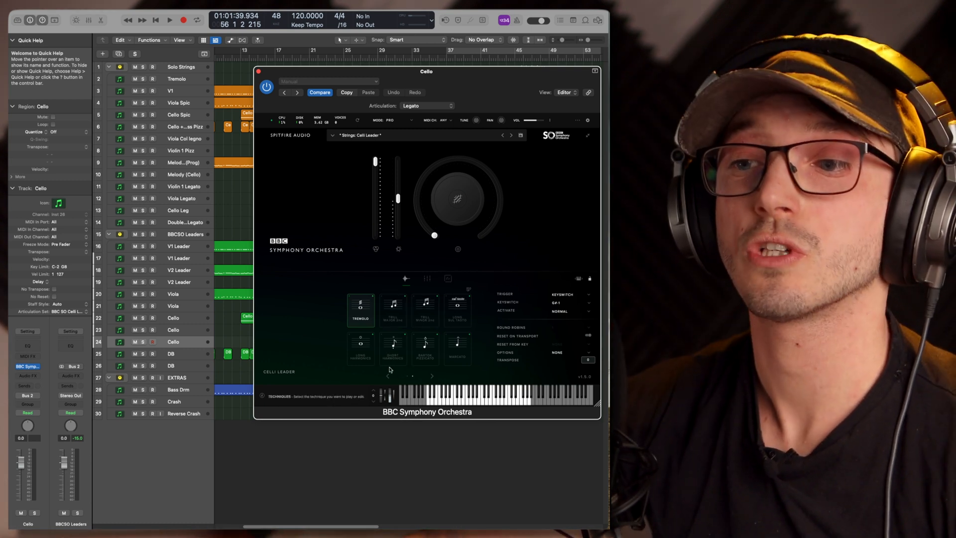
pyautogui.click(387, 376)
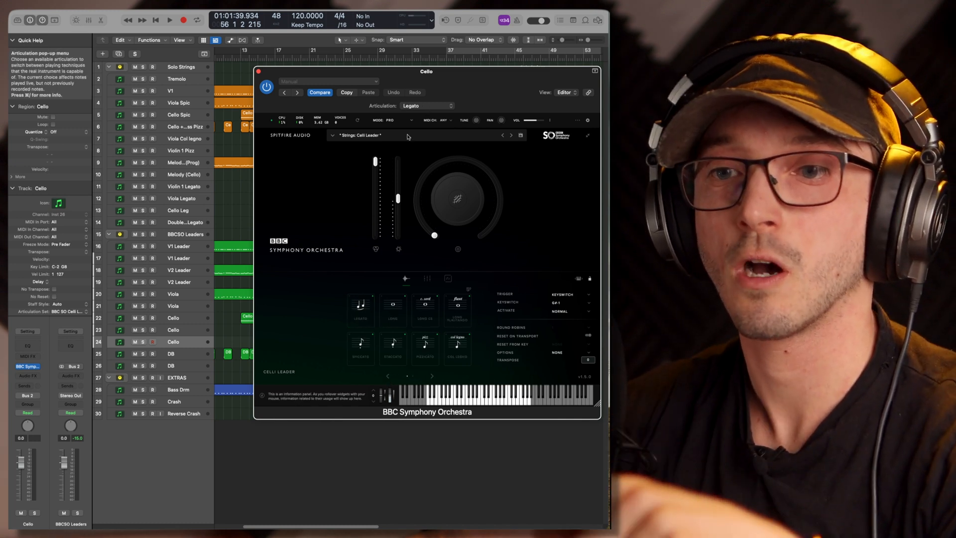
pyautogui.click(69, 311)
pyautogui.click(313, 180)
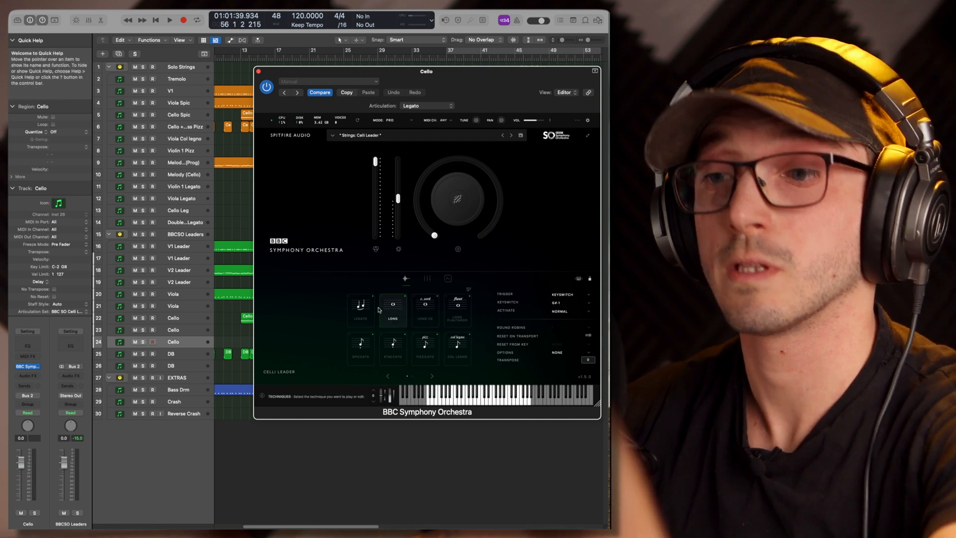
pyautogui.click(259, 70)
# Open the Cello Spic track's Kontakt instrument and expand the Spitfire Solo Strings library's instrument list
pyautogui.click(194, 119)
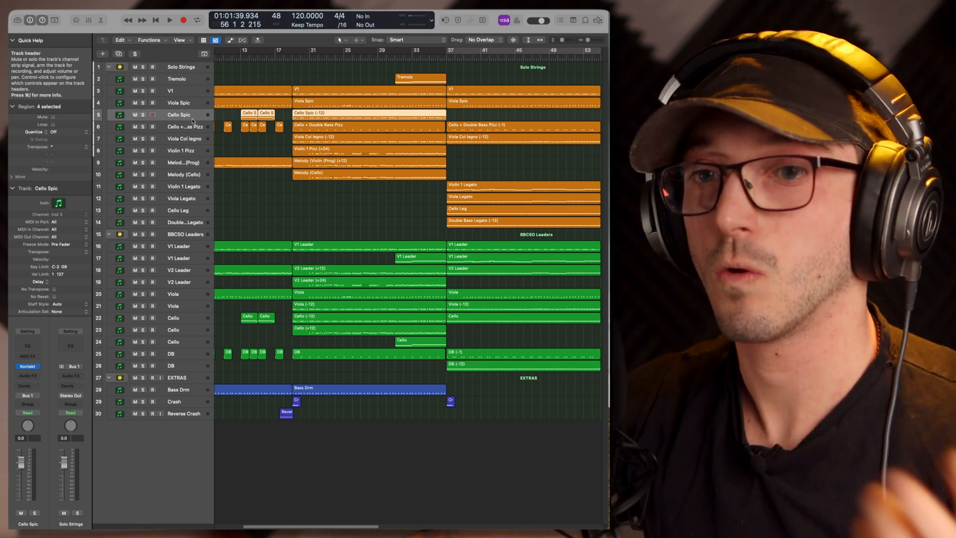
pyautogui.click(27, 366)
pyautogui.moveTo(678, 98); pyautogui.dragTo(338, 80)
pyautogui.scroll(-10, 335, 212)
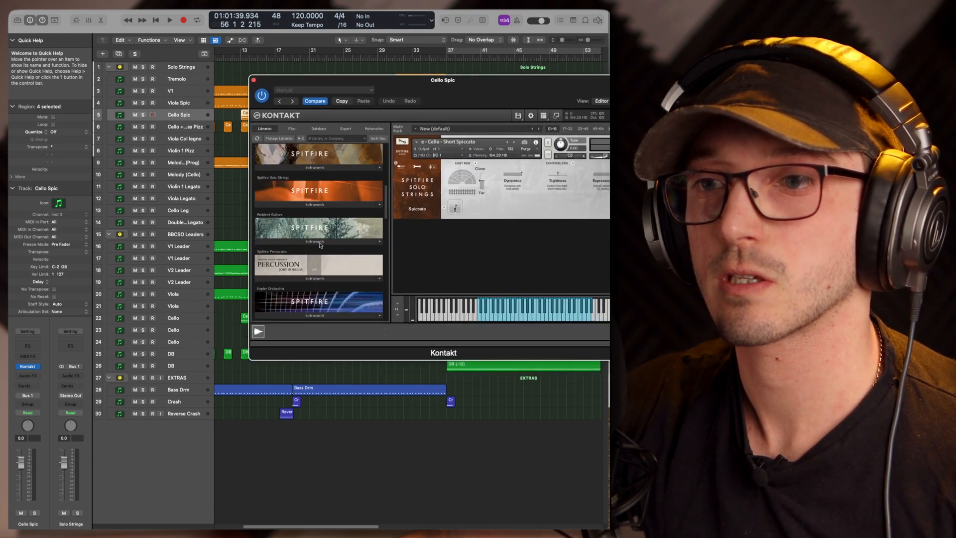
pyautogui.click(328, 206)
# Browse from the Individual articulations folder up to the main Solo Strings patches and back into the _Advanced_ folder
pyautogui.click(302, 201)
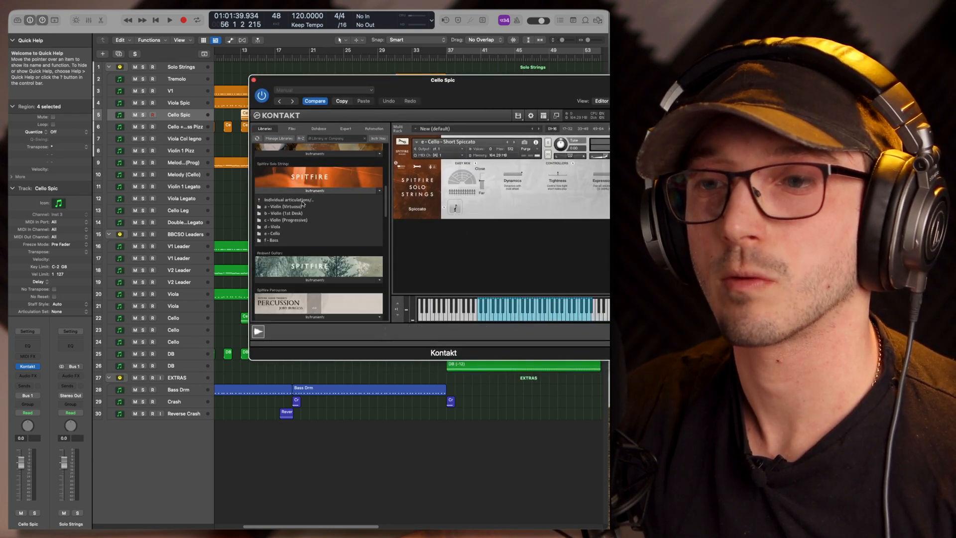
pyautogui.click(297, 207)
pyautogui.click(299, 200)
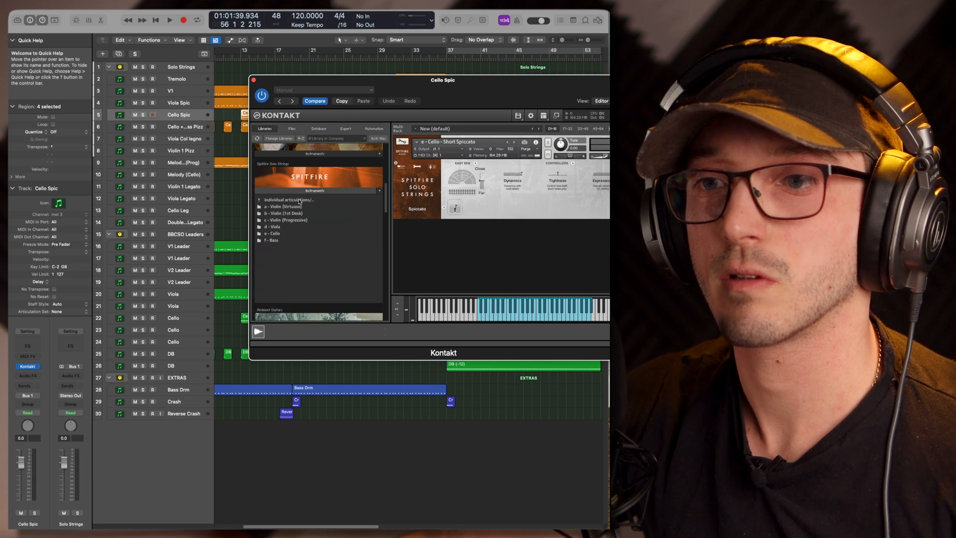
pyautogui.click(299, 200)
pyautogui.click(287, 200)
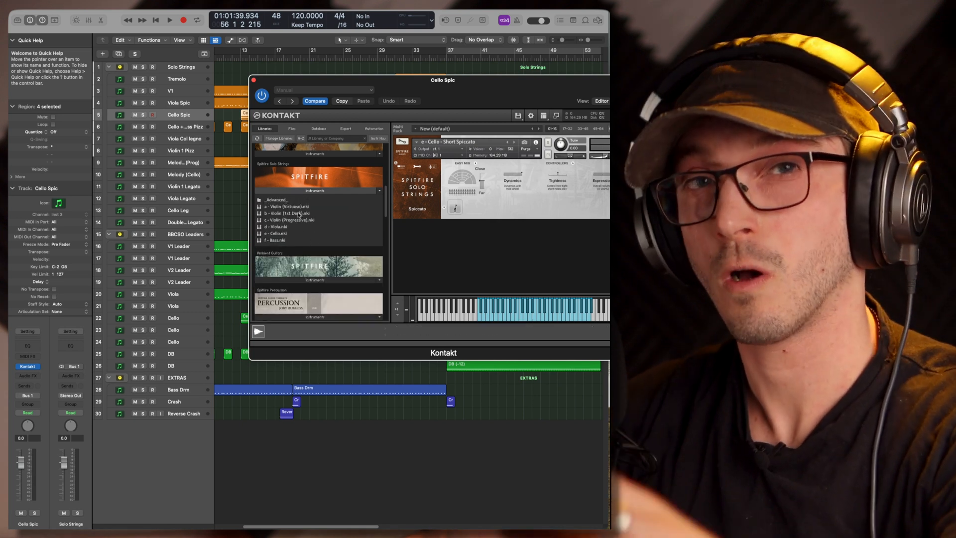
pyautogui.click(291, 199)
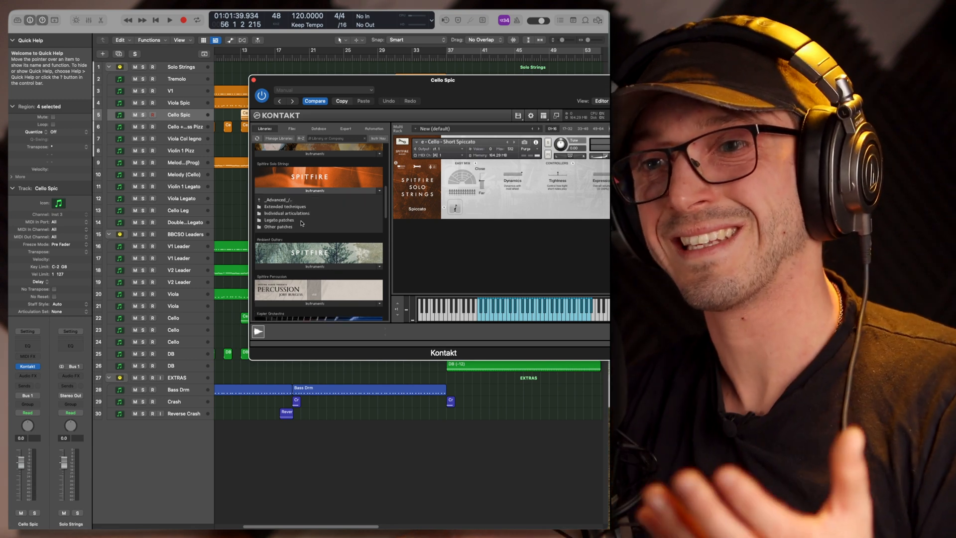
# View the Solo Strings Legato patches folder and the Cello Short Spiccato patch's basic settings, and close Kontakt
pyautogui.click(299, 220)
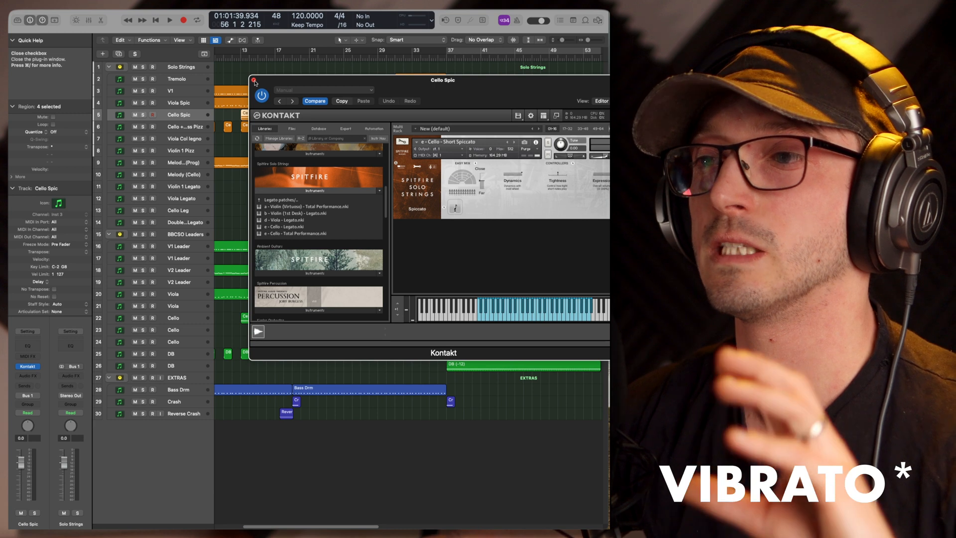
pyautogui.click(419, 164)
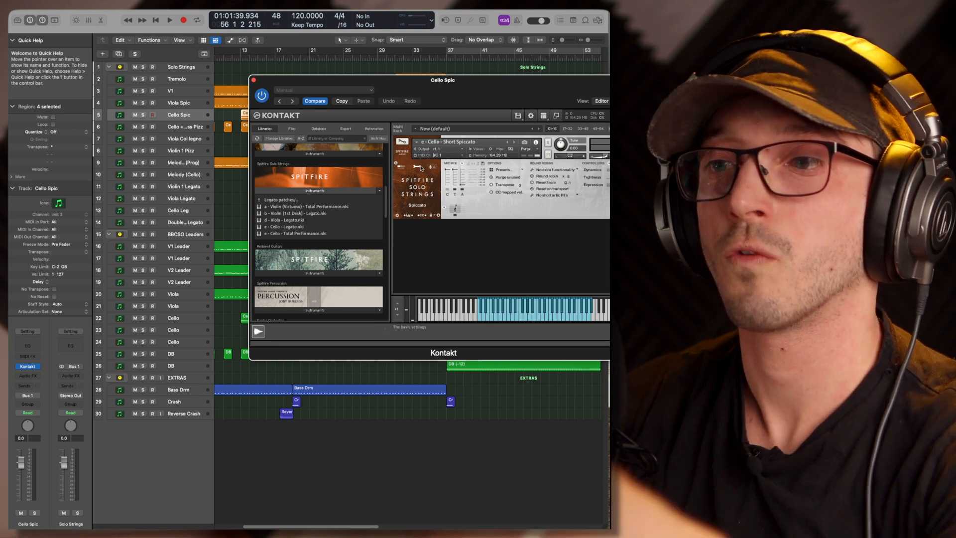
pyautogui.click(254, 81)
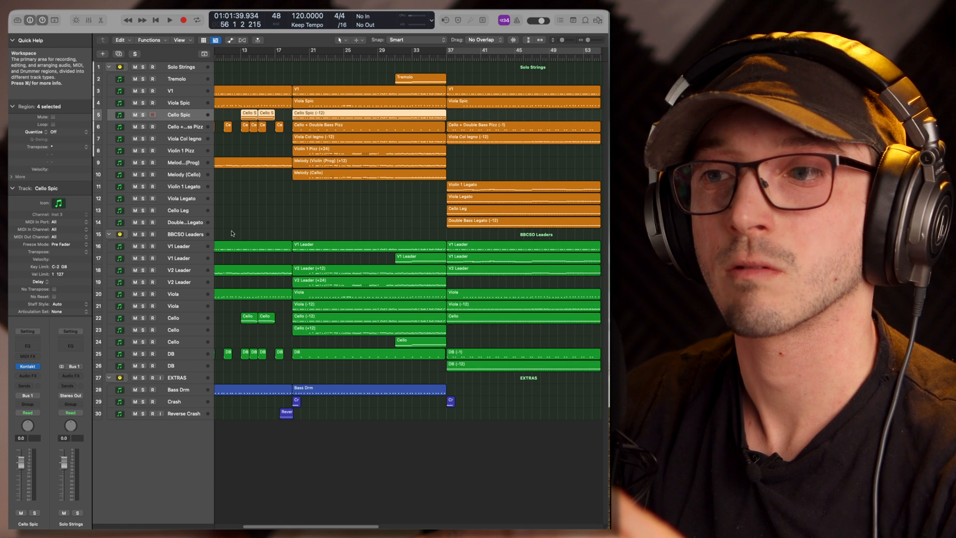
# View the Cello Legato patch in the Cello Leg track's Kontakt instrument, moved fully into view, and close it
pyautogui.click(196, 211)
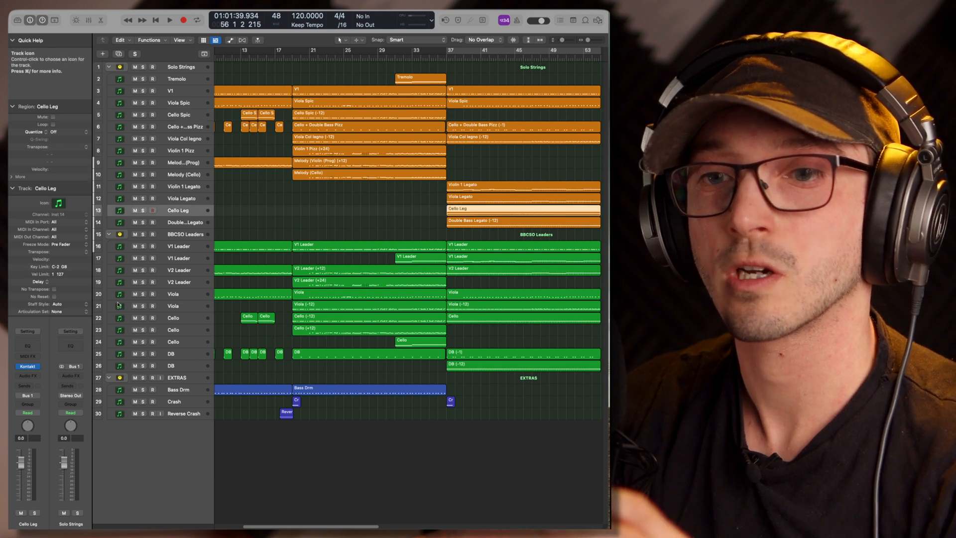
pyautogui.click(28, 367)
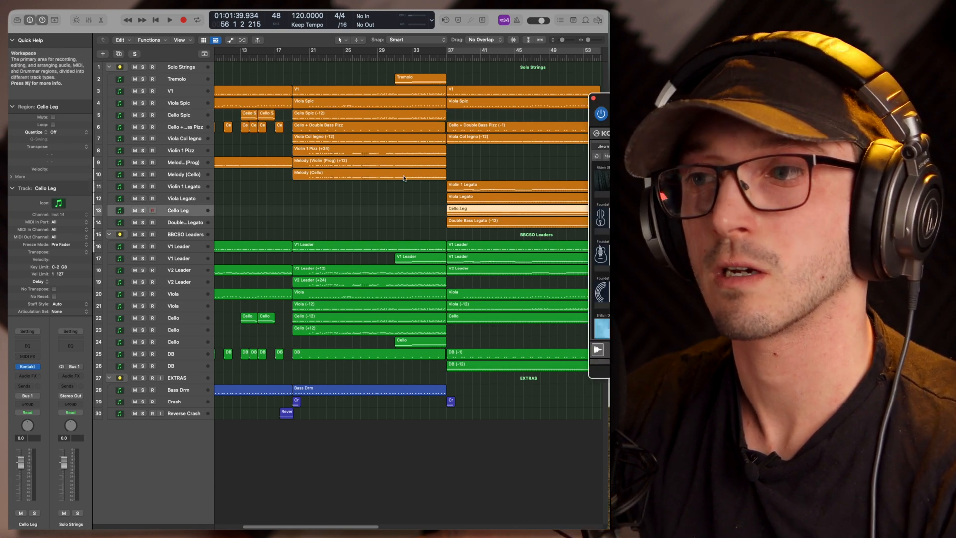
pyautogui.moveTo(864, 119); pyautogui.dragTo(451, 118)
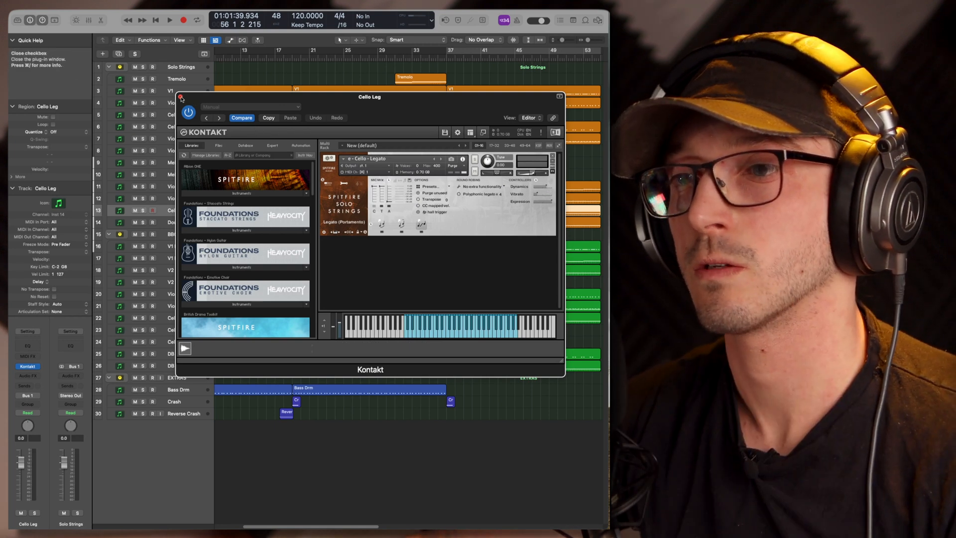
pyautogui.click(180, 97)
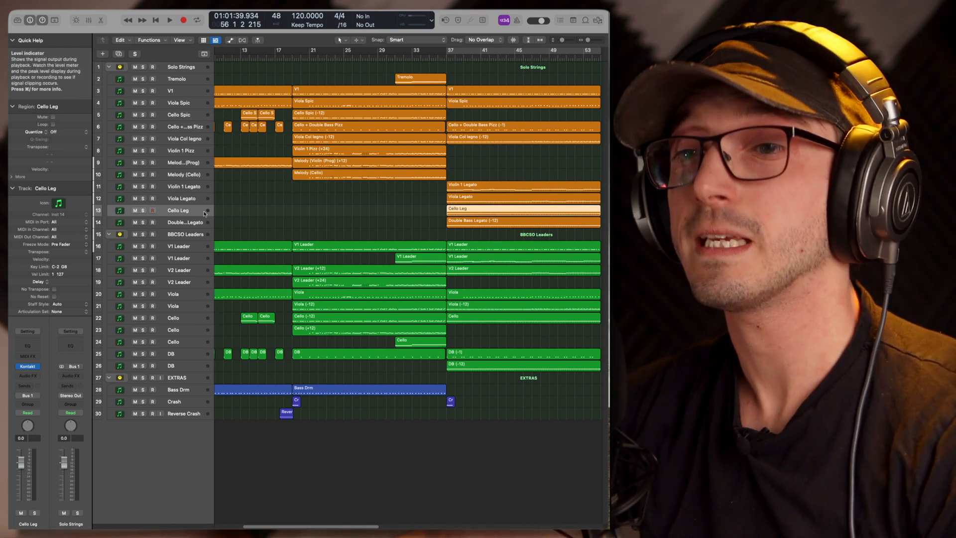
# Select the Legato technique in the BBC Symphony Orchestra instrument of the DB track 25, and close the instrument
pyautogui.click(192, 224)
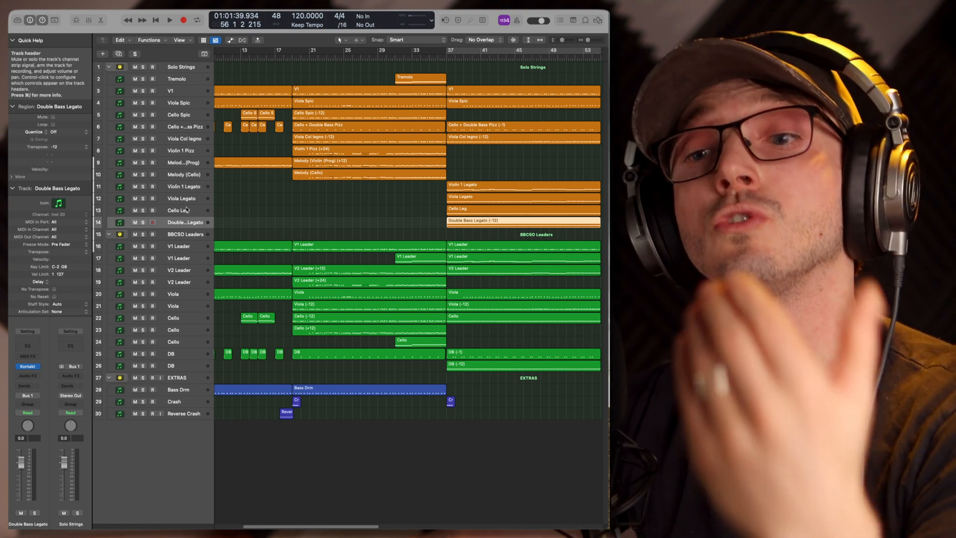
pyautogui.click(174, 354)
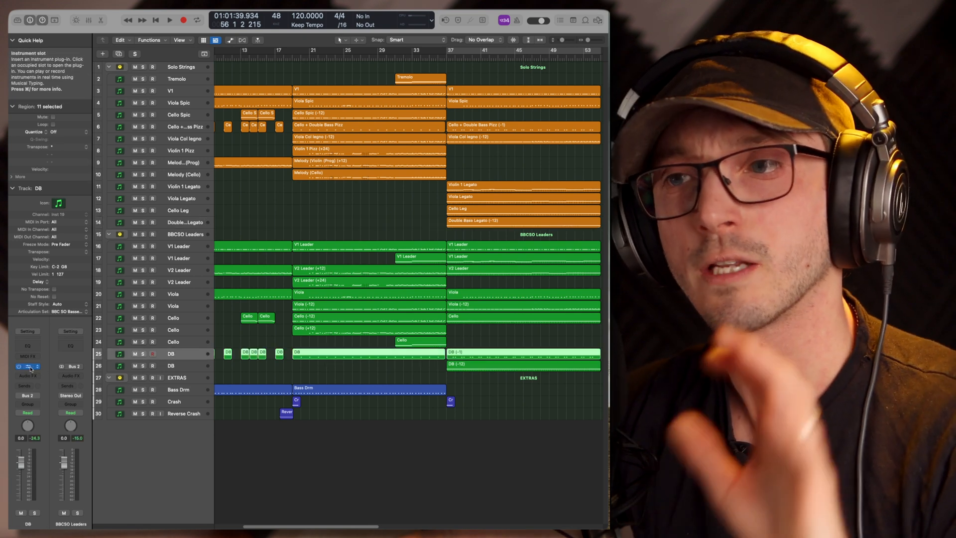
pyautogui.click(27, 366)
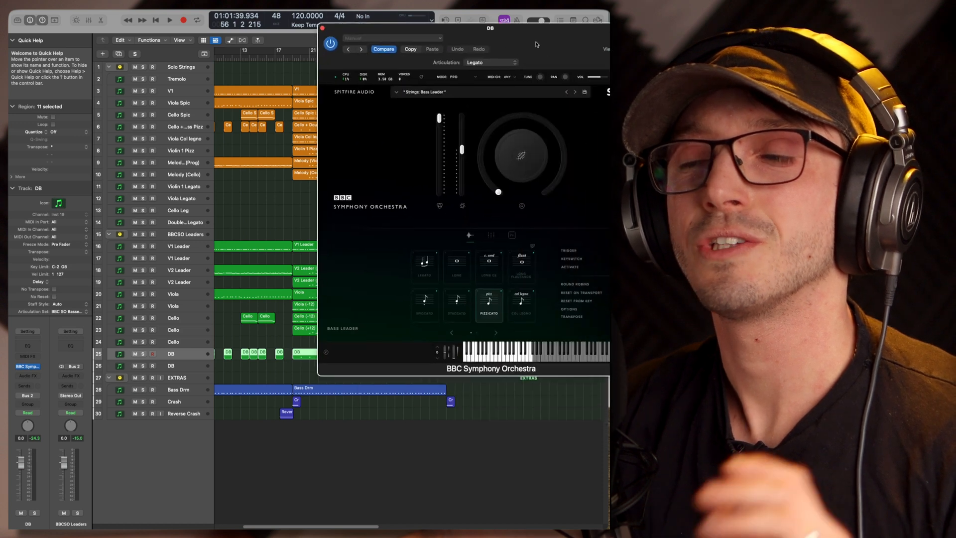
pyautogui.moveTo(538, 37); pyautogui.dragTo(435, 25)
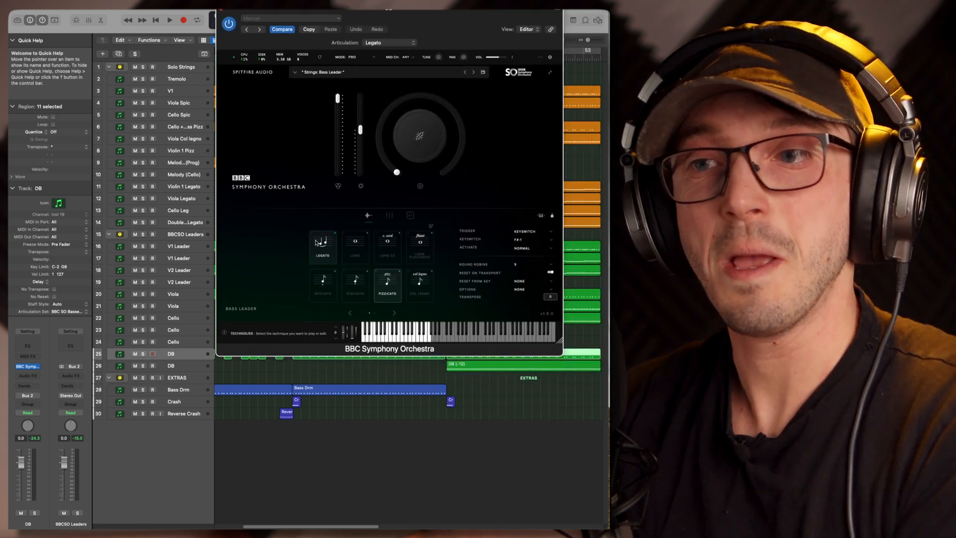
pyautogui.click(316, 242)
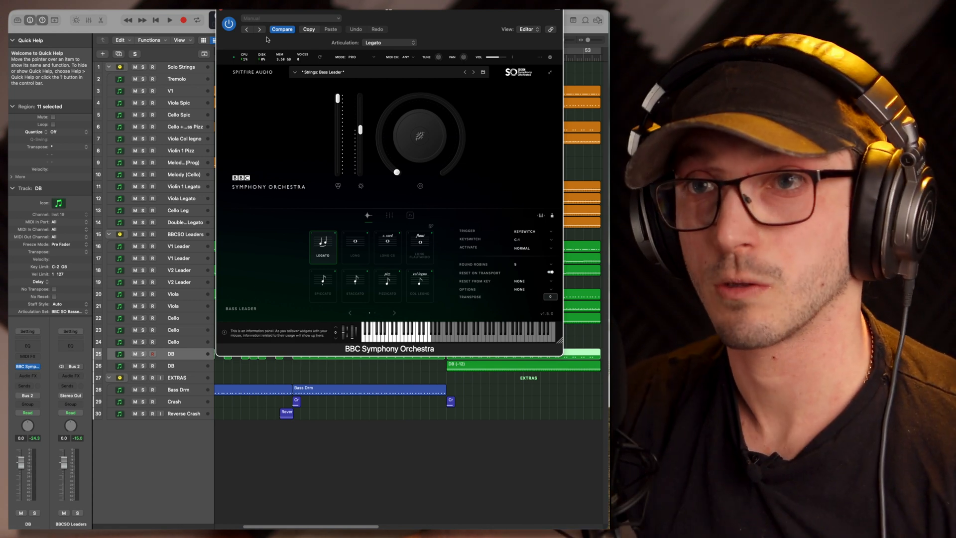
pyautogui.click(222, 12)
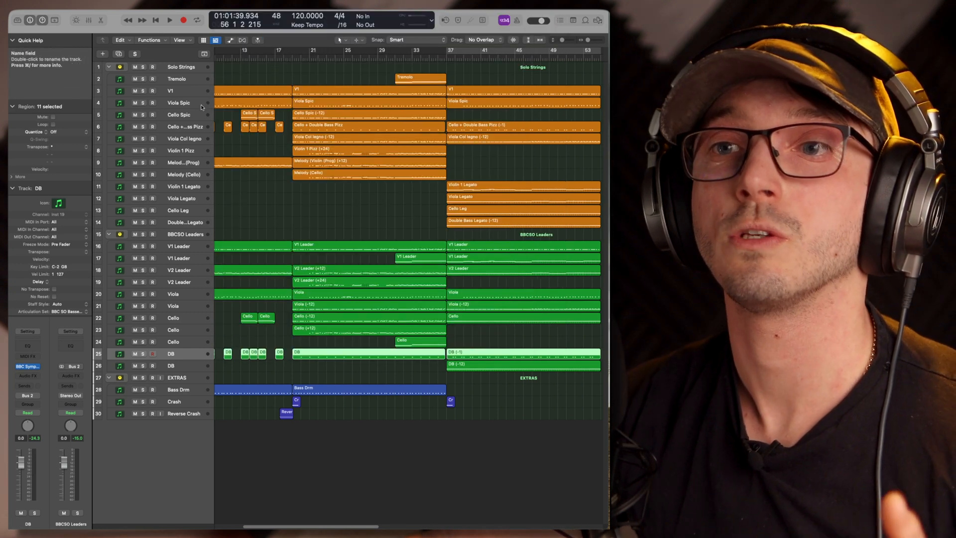
# Open the V1 track's Kontakt instrument and show the basic settings of the Violin (1st Desk) patch
pyautogui.click(192, 91)
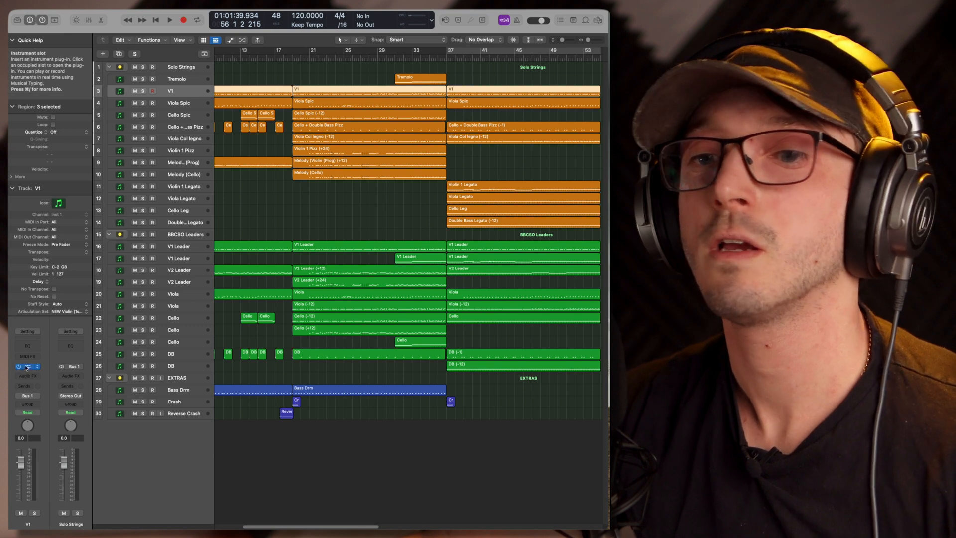
pyautogui.click(28, 366)
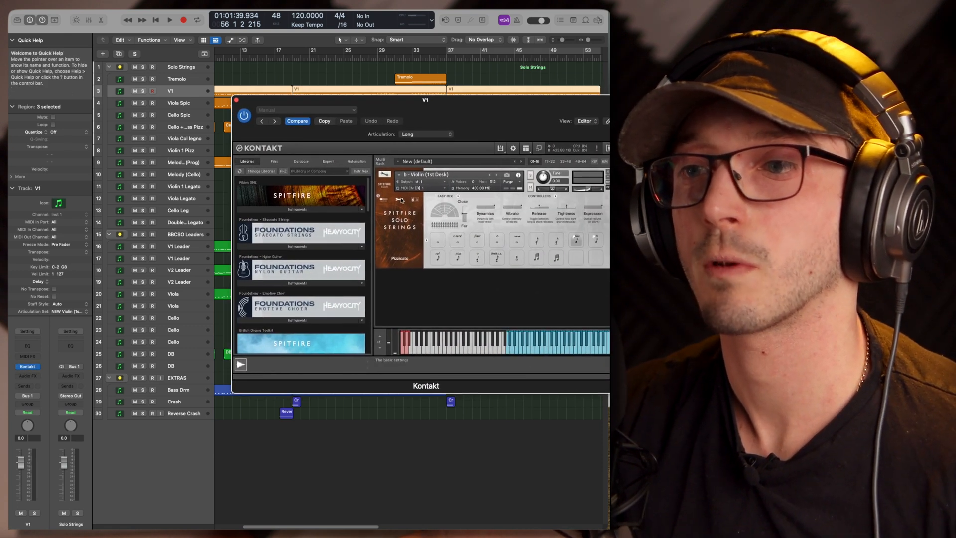
pyautogui.click(400, 199)
pyautogui.click(391, 202)
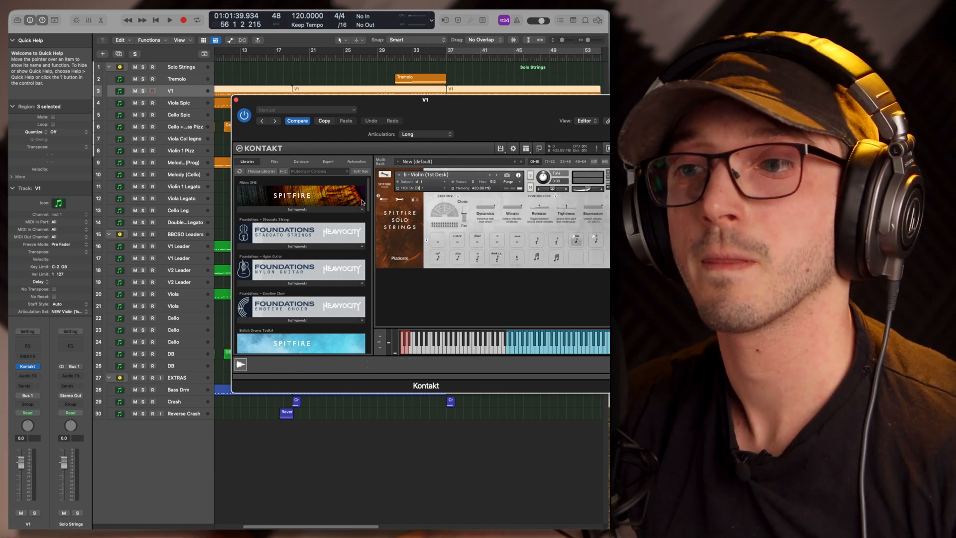
pyautogui.click(399, 202)
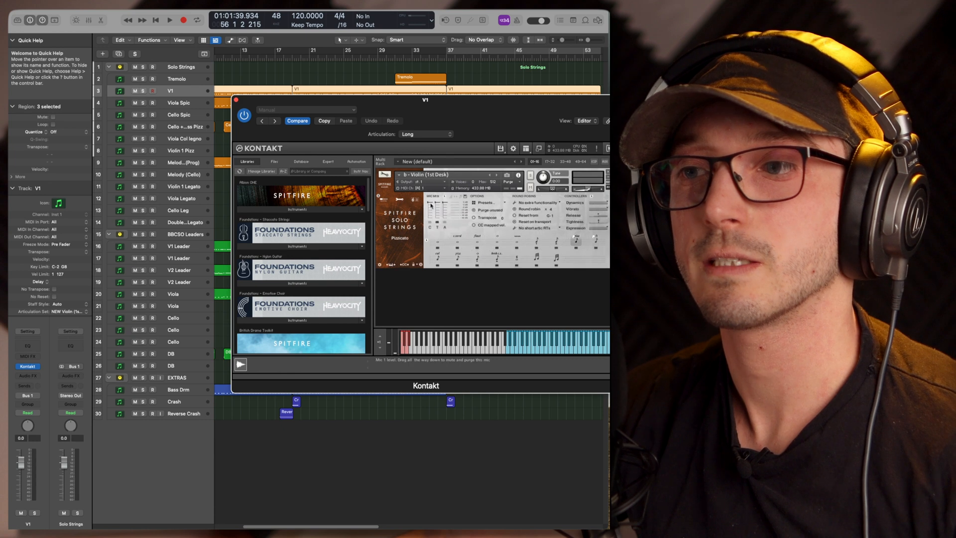
# Switch the Violin (1st Desk) patch through Spiccato and Staccato to Pizzicato, and close Kontakt
pyautogui.click(537, 243)
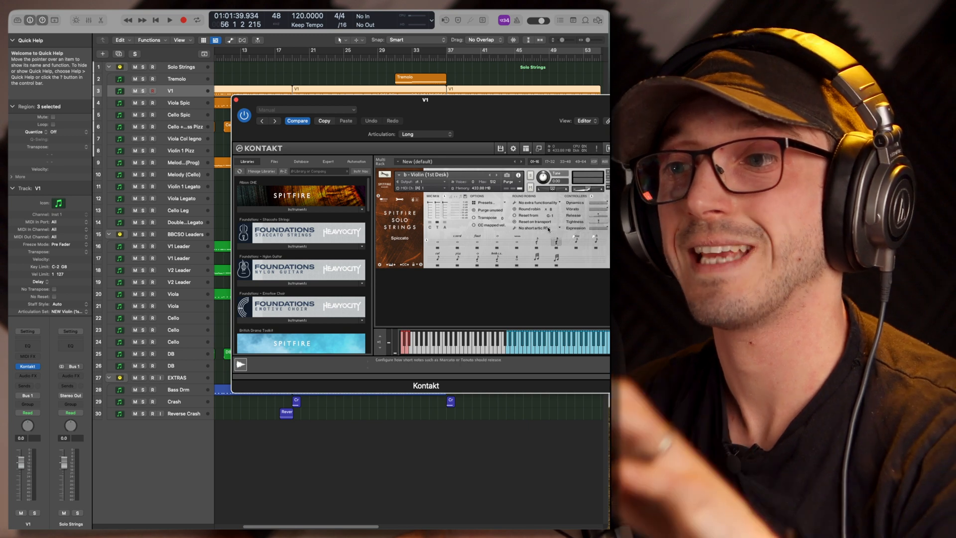
pyautogui.click(537, 242)
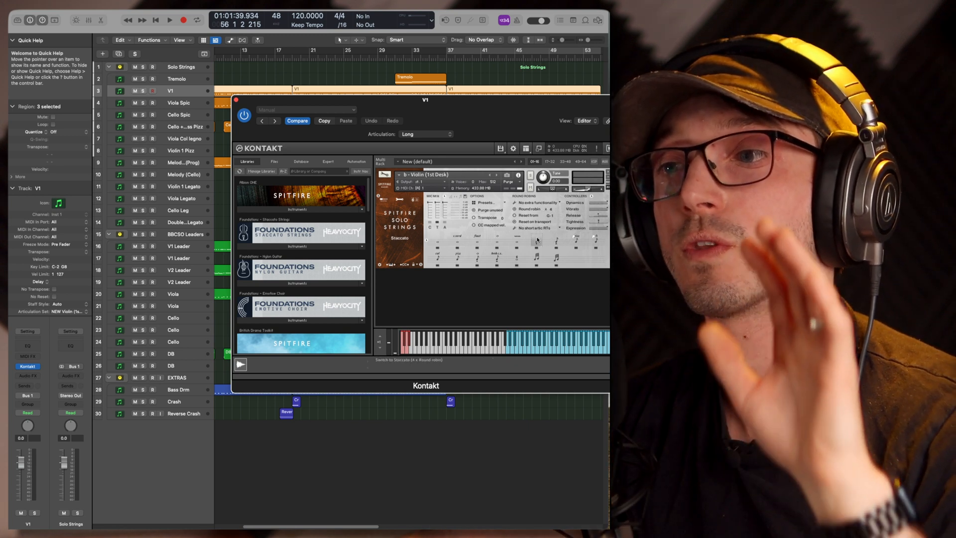
pyautogui.click(575, 239)
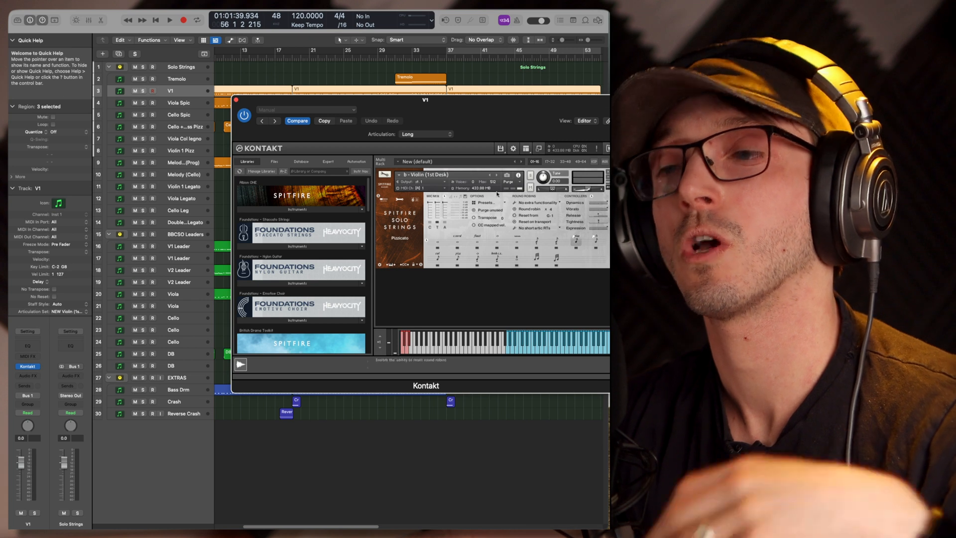
pyautogui.click(236, 99)
# View the Viola Leader techniques in the BBC Symphony Orchestra instrument of the Viola track 21, and close it
pyautogui.click(167, 307)
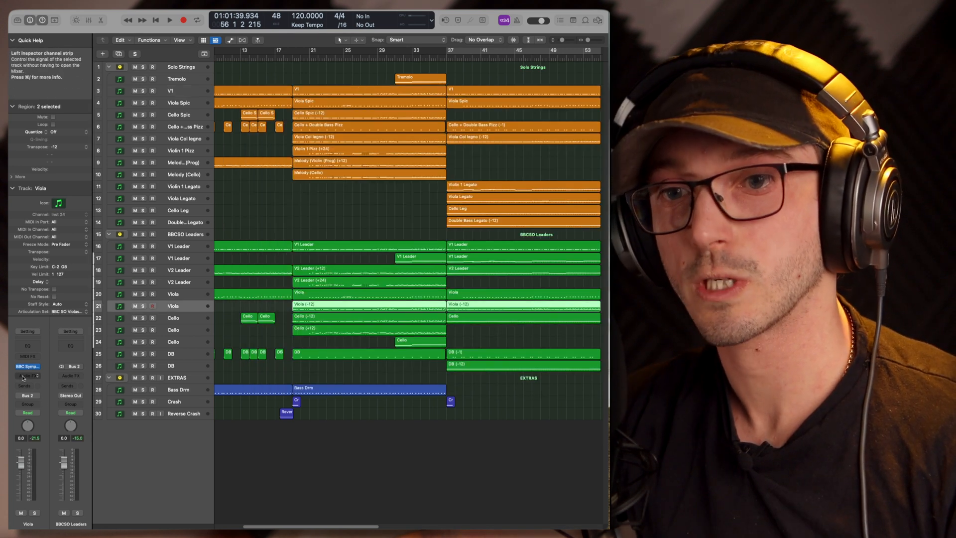
pyautogui.click(24, 369)
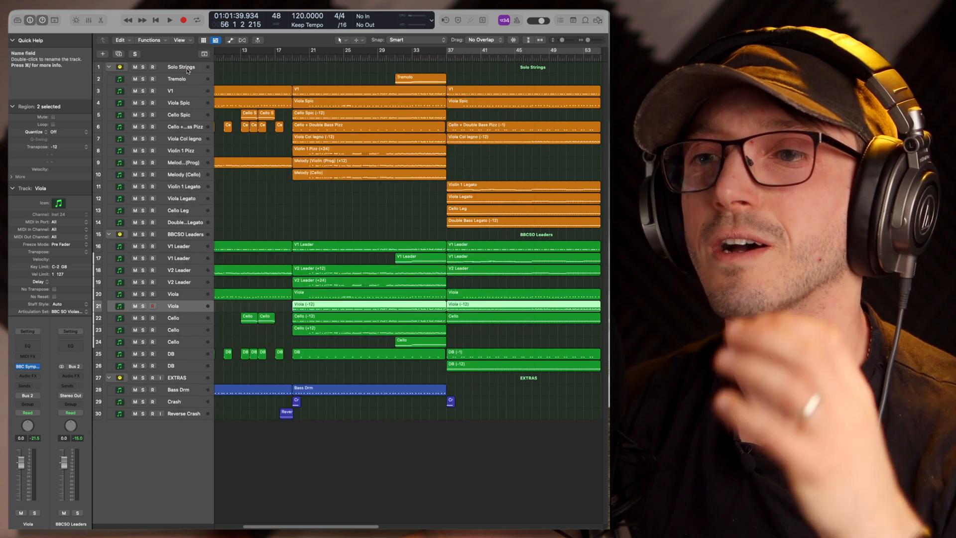
pyautogui.click(186, 68)
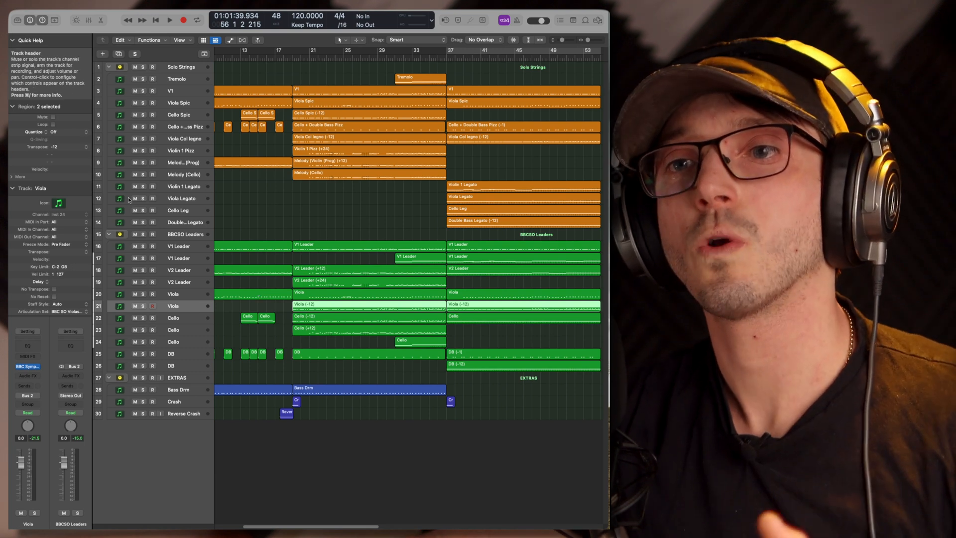
# Open the Viola Col legno track's Kontakt instrument and expand the Spitfire Solo Strings library's instrument list
pyautogui.click(180, 139)
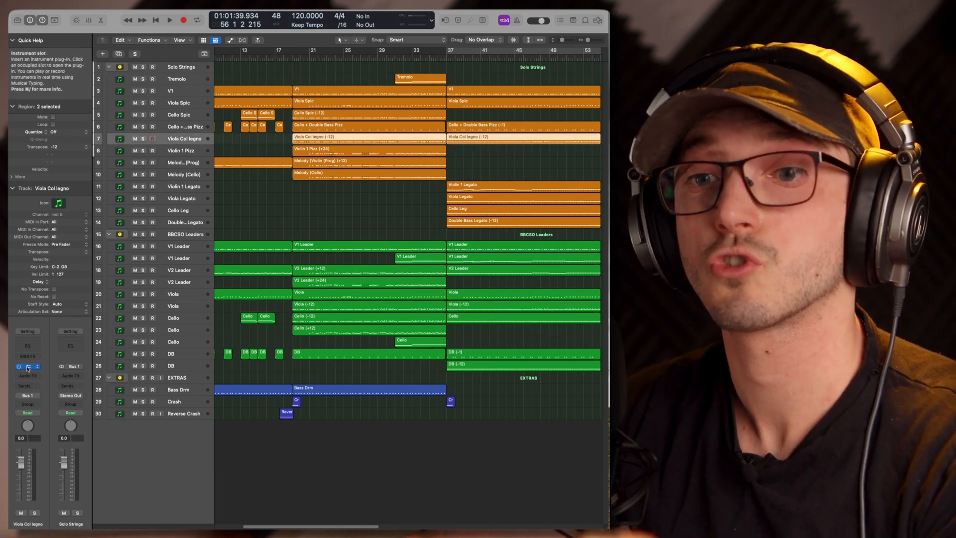
pyautogui.click(28, 367)
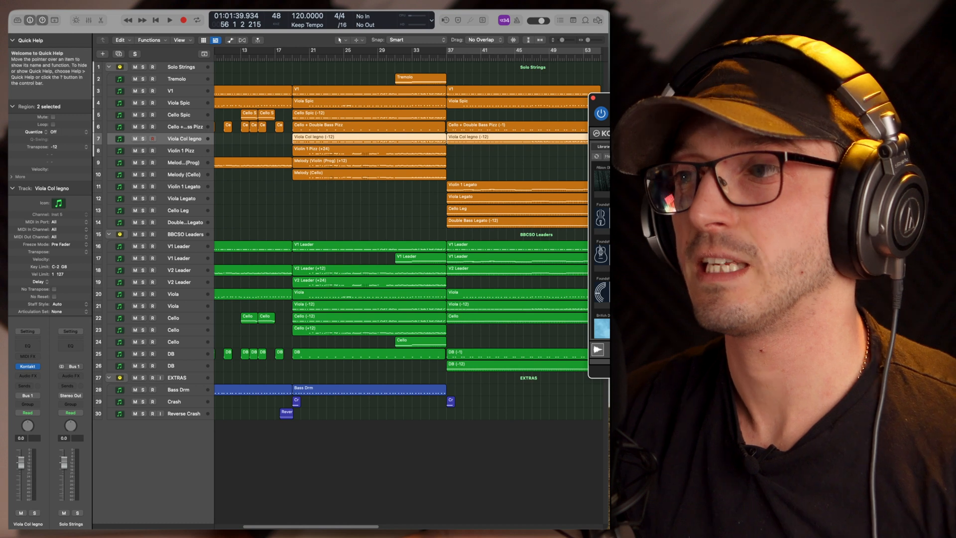
pyautogui.moveTo(517, 104); pyautogui.dragTo(471, 107)
pyautogui.scroll(-5, 341, 230)
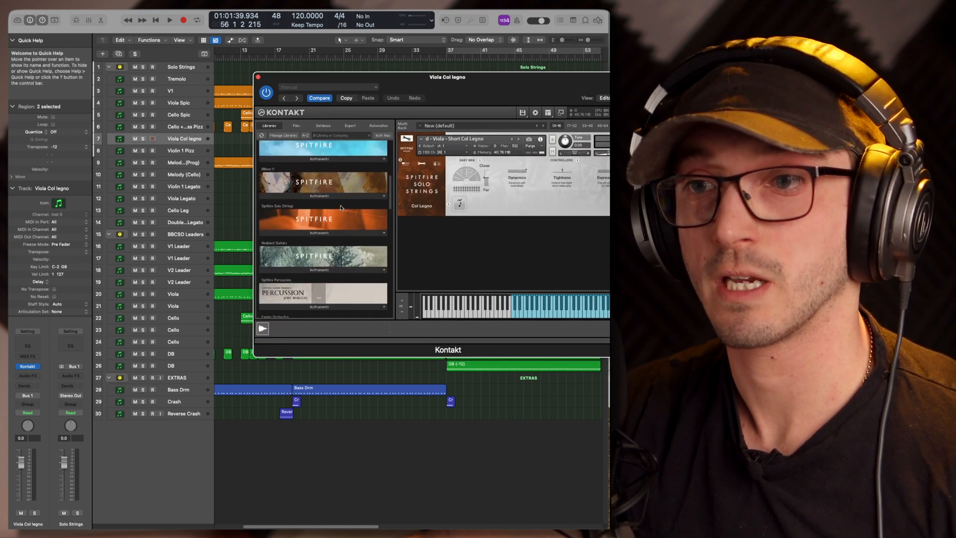
pyautogui.click(341, 229)
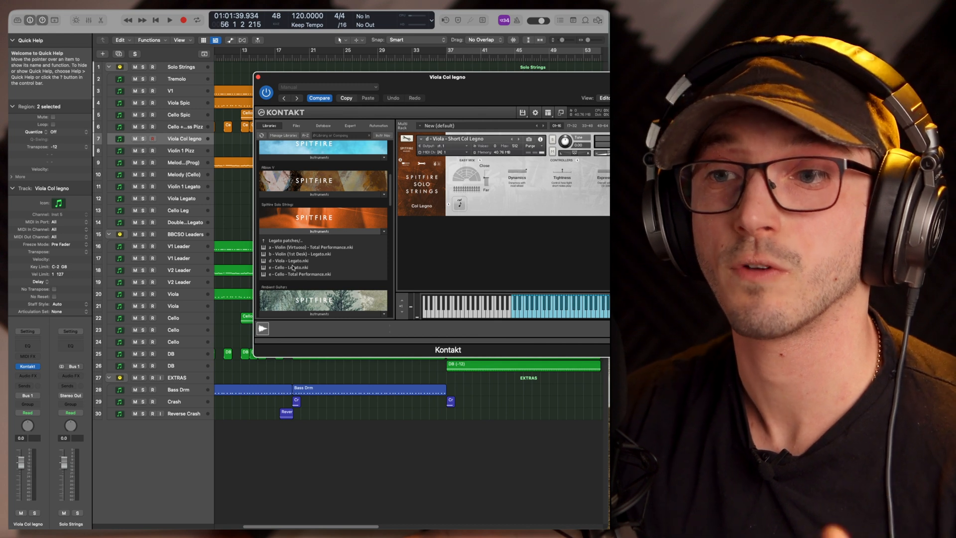
# Browse from the Legato patches folder up to the main Solo Strings patches, and close Kontakt
pyautogui.click(294, 240)
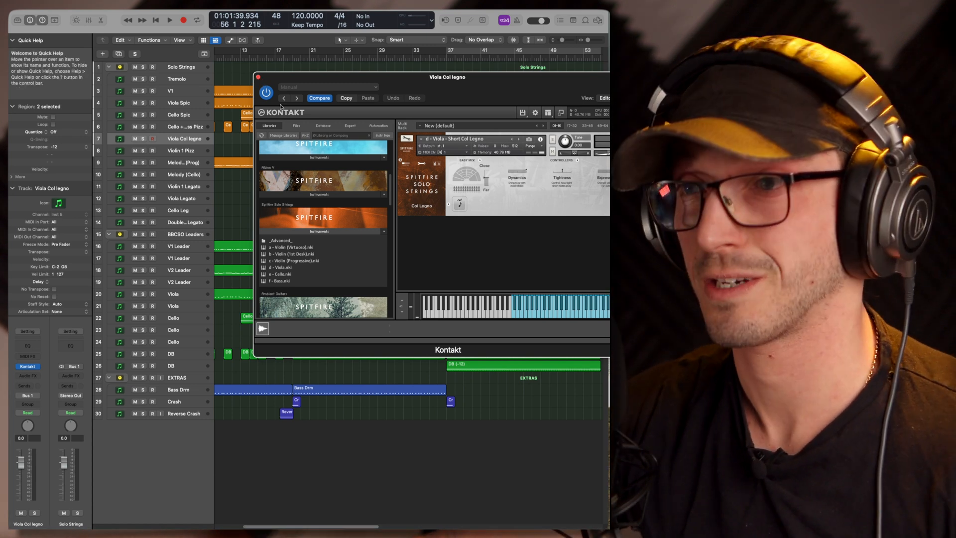
pyautogui.scroll(-1, 318, 232)
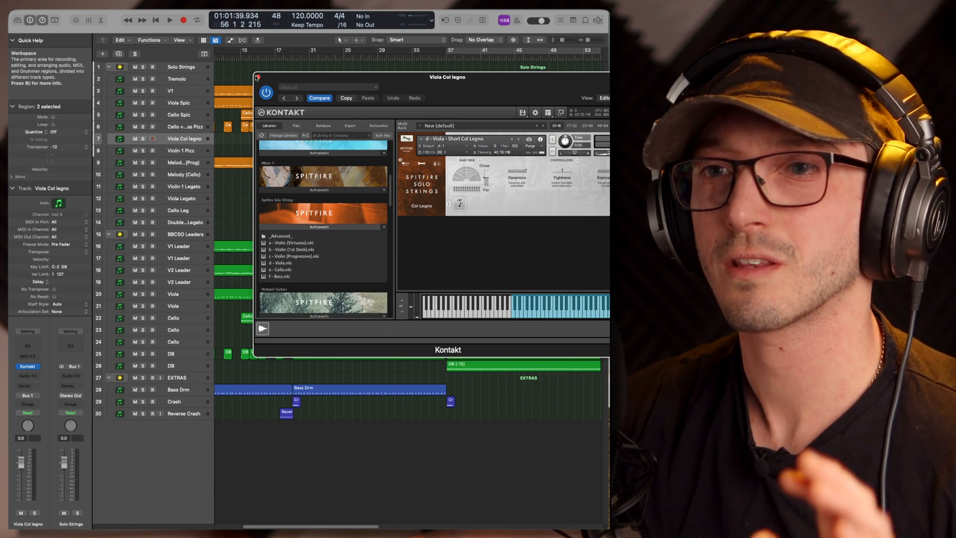
pyautogui.click(257, 78)
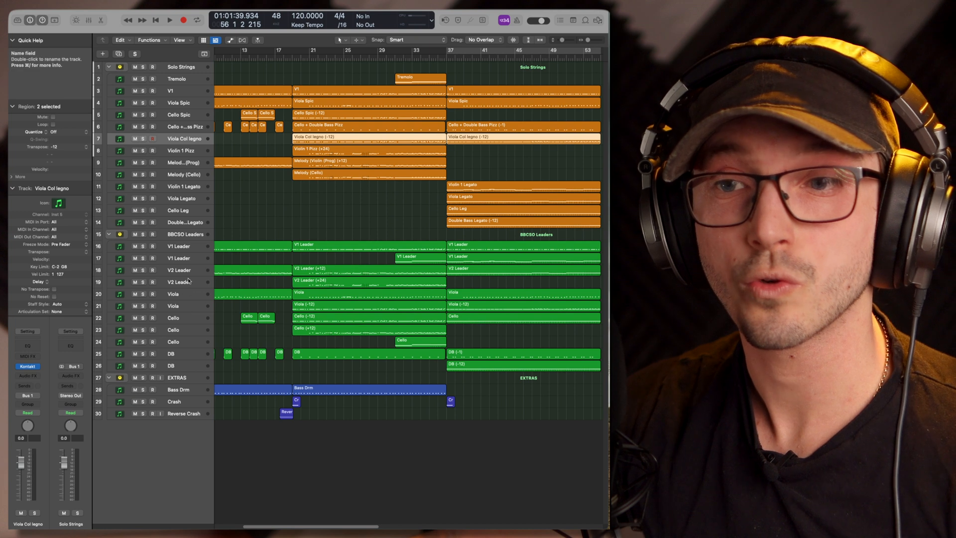
# Open the BBC Symphony Orchestra instrument of the V1 Leader track 16 and position it below the upper Solo Strings tracks
pyautogui.click(181, 246)
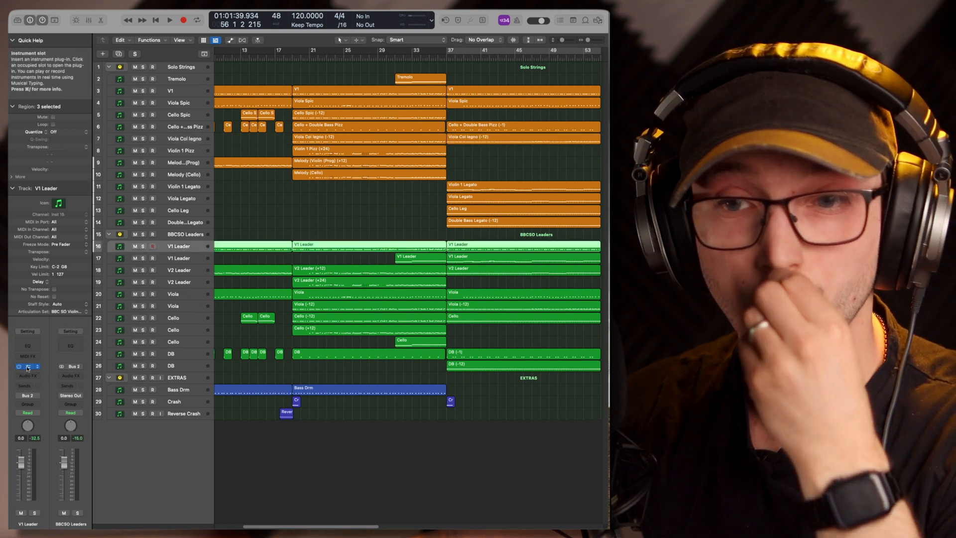
pyautogui.click(28, 366)
pyautogui.moveTo(784, 110); pyautogui.dragTo(405, 205)
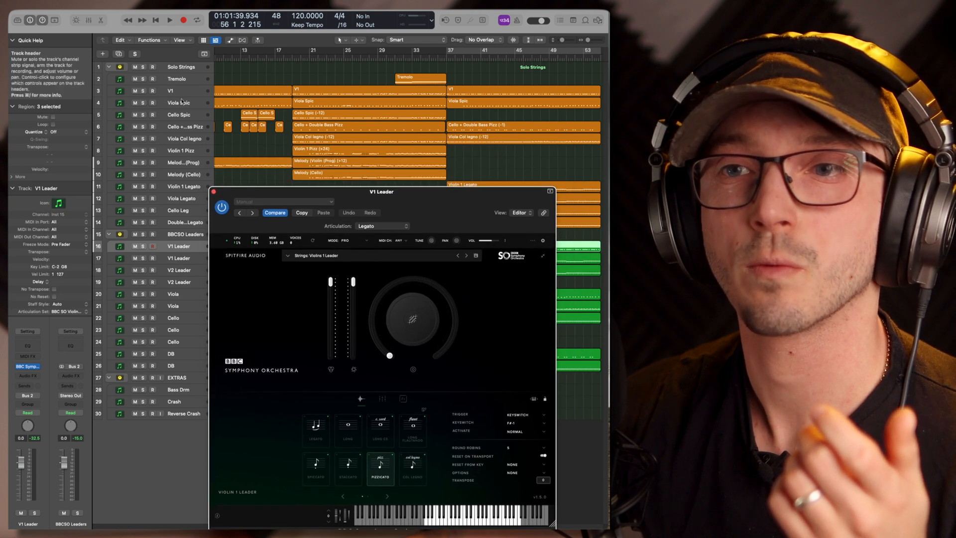
# Go through the Cello Spic and Viola Spic tracks to V1, and open V1's Kontakt instrument alongside the V1 Leader instrument
pyautogui.click(179, 114)
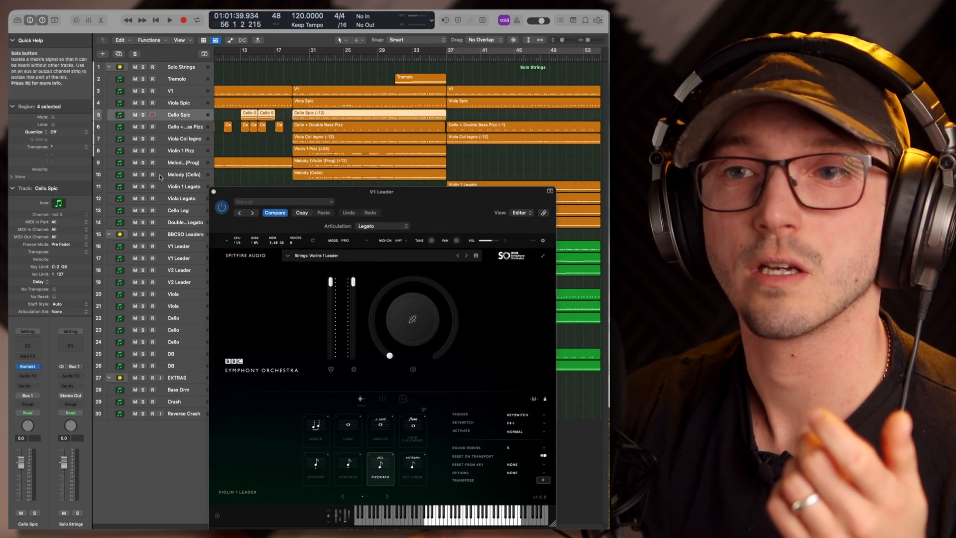
pyautogui.click(186, 104)
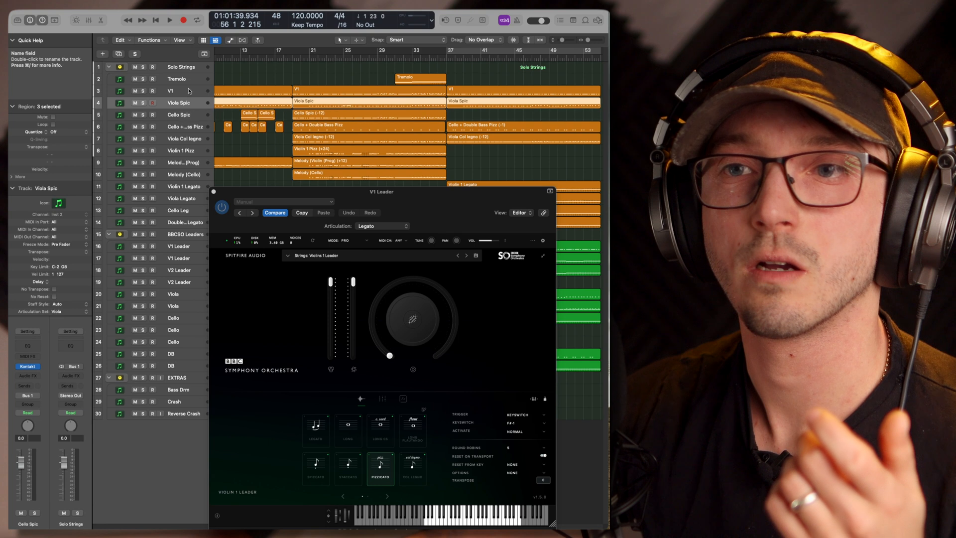
pyautogui.click(182, 91)
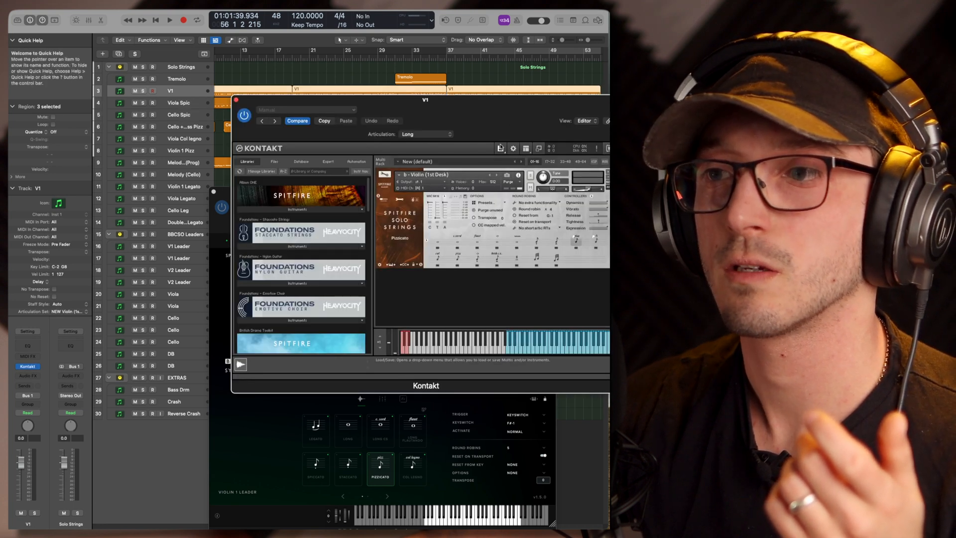
# Hide Kontakt's library browser and arrange the V1 and V1 Leader instrument windows one above the other
pyautogui.click(535, 149)
pyautogui.moveTo(374, 103); pyautogui.dragTo(422, 19)
pyautogui.moveTo(252, 195); pyautogui.dragTo(265, 153)
pyautogui.click(301, 102)
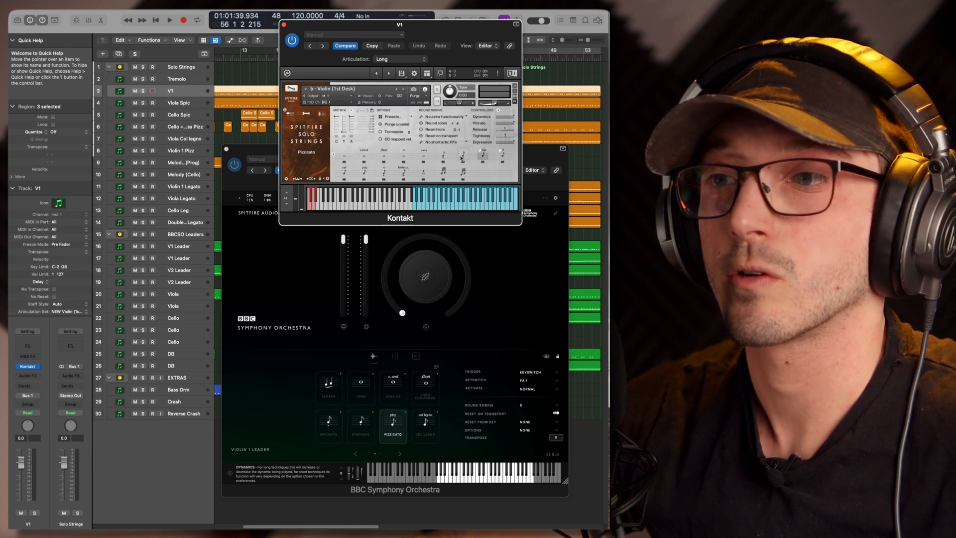
# Go through V1's Solo Strings articulations, including Col Legno, and show the second page of techniques in V1 Leader
pyautogui.click(502, 155)
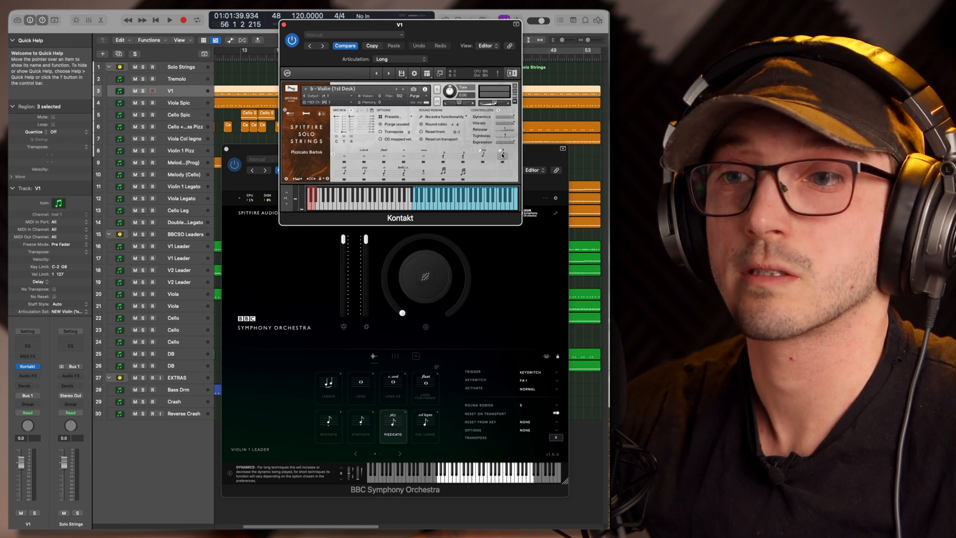
pyautogui.click(385, 173)
pyautogui.click(424, 173)
pyautogui.click(481, 335)
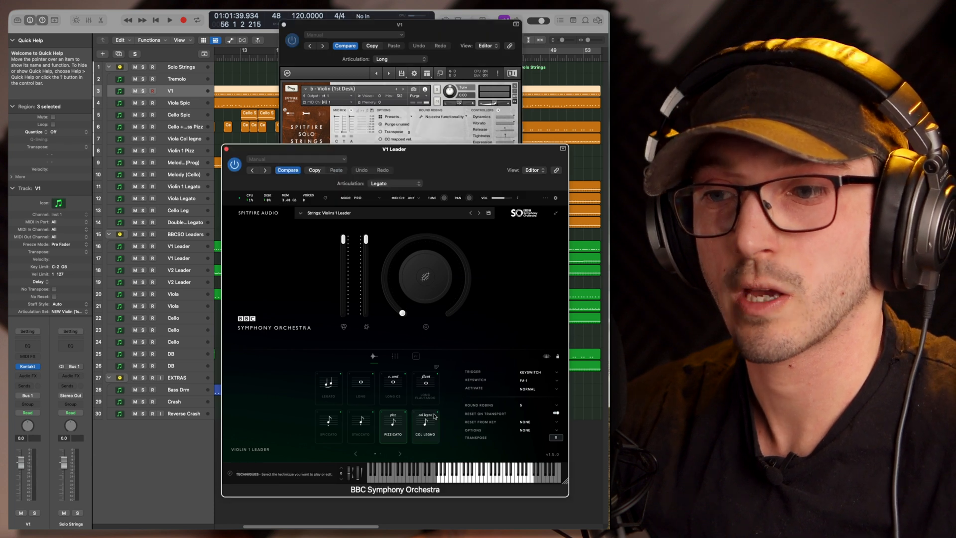
pyautogui.click(401, 454)
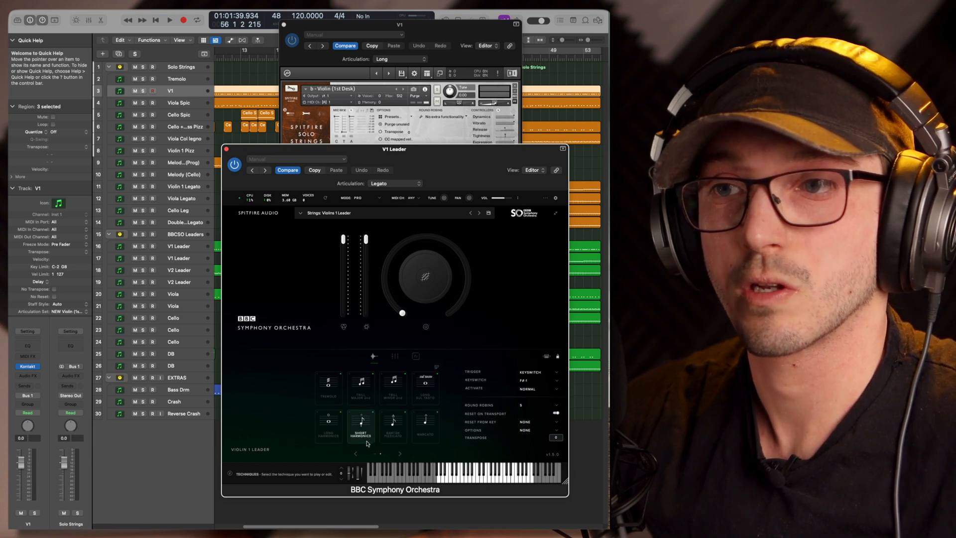
# Select Short Harmonics in V1's Solo Strings patch and Marcato in the V1 Leader instrument
pyautogui.click(428, 24)
pyautogui.click(384, 174)
pyautogui.click(479, 273)
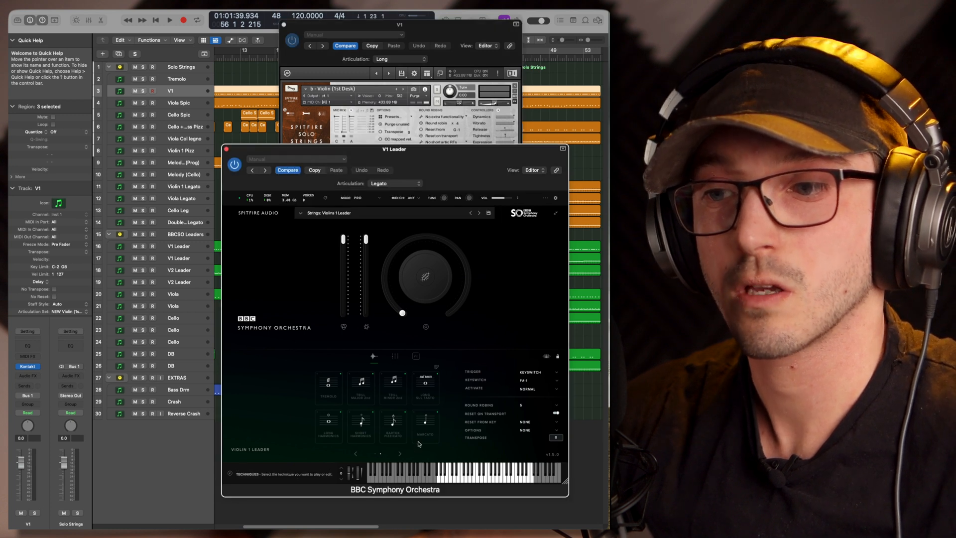
pyautogui.click(427, 427)
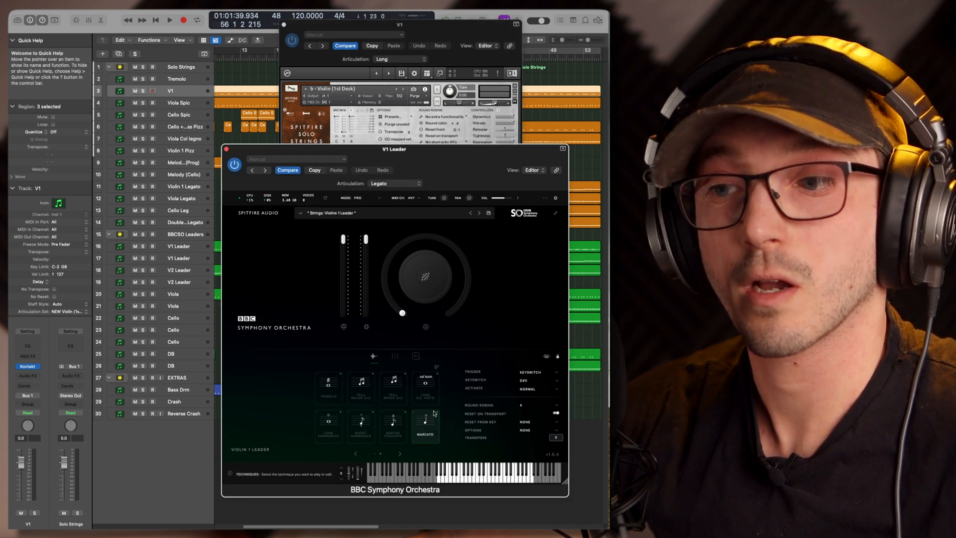
# Compare the V1 and V1 Leader articulation sets again and return V1 Leader to its first page of techniques
pyautogui.click(453, 38)
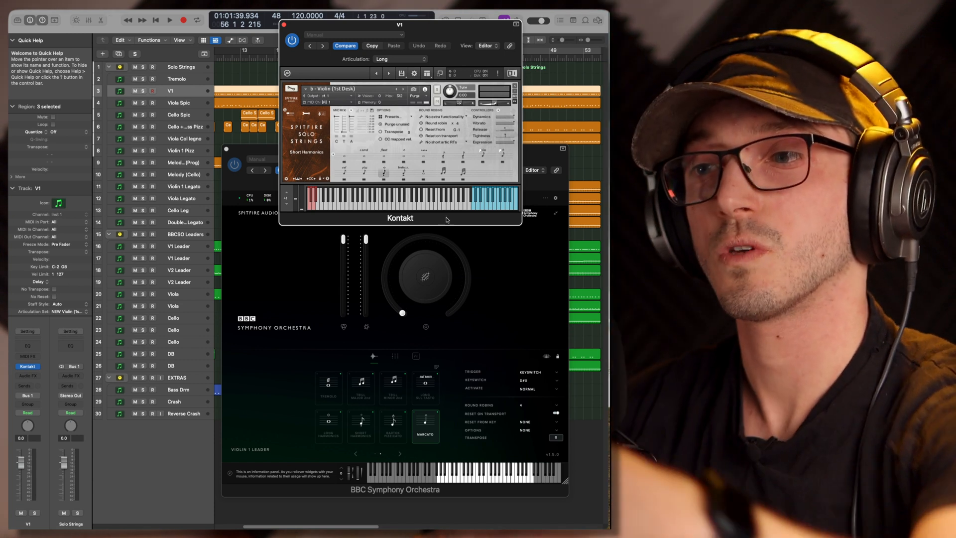
pyautogui.click(417, 458)
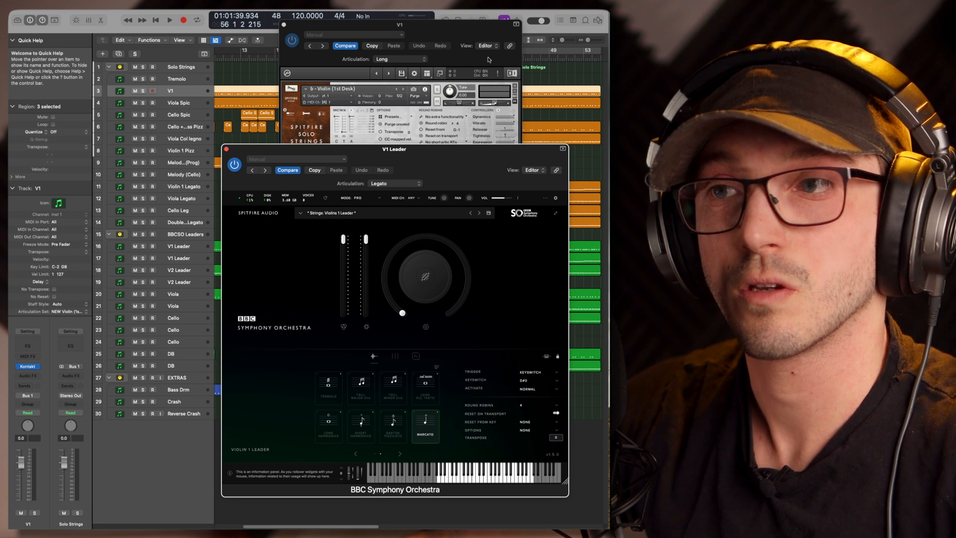
pyautogui.click(473, 41)
pyautogui.click(486, 283)
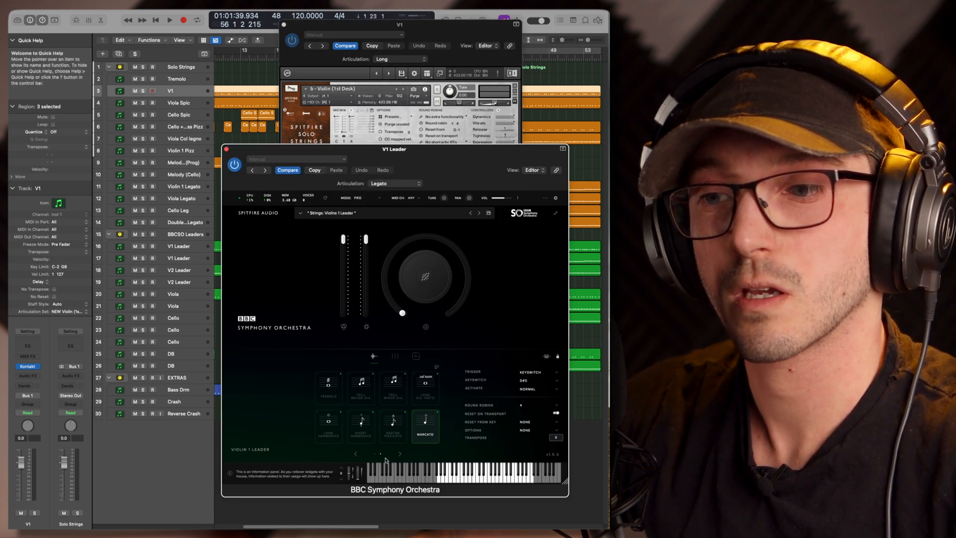
pyautogui.click(356, 454)
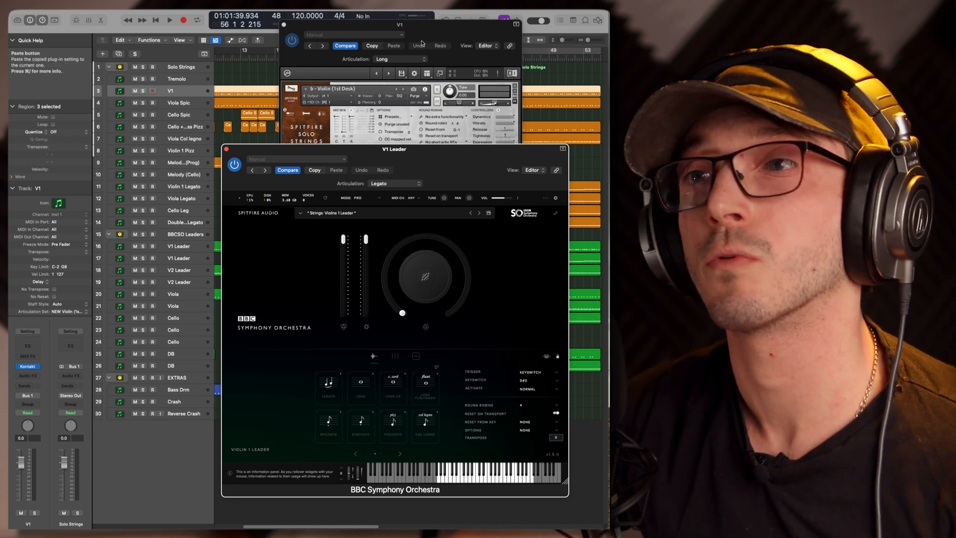
# Close the V1 Kontakt instrument and the V1 Leader BBC Symphony Orchestra instrument
pyautogui.click(444, 28)
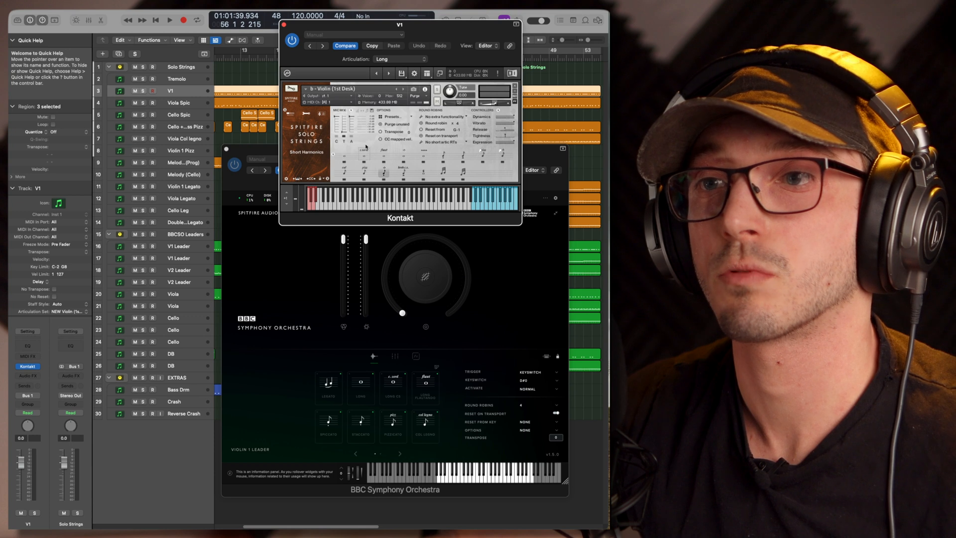
pyautogui.click(284, 24)
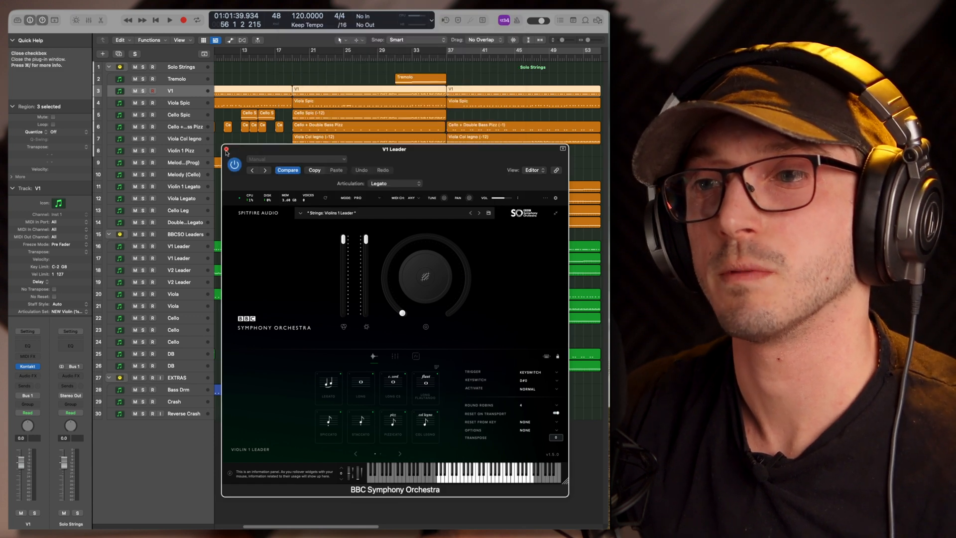
pyautogui.click(226, 149)
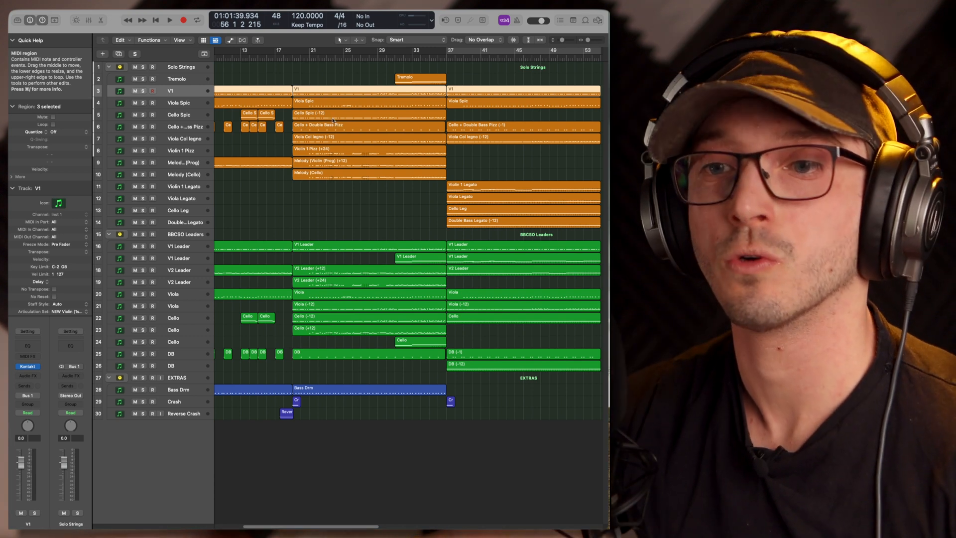
# Select V2 Leader track 19 and look over the Solo Strings and BBCSO Leaders regions in the arrangement
pyautogui.click(206, 282)
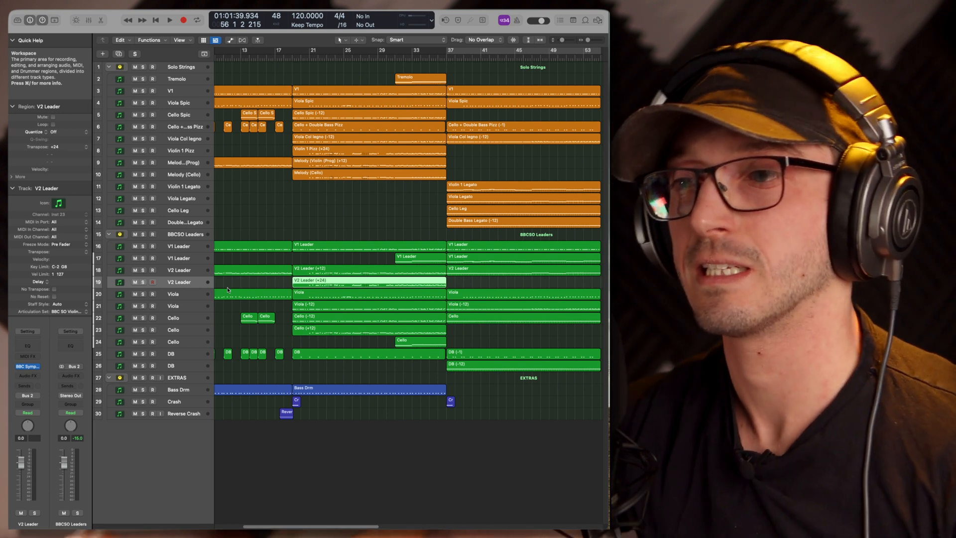
pyautogui.hscroll(3, 426, 394)
pyautogui.hscroll(-9, 425, 395)
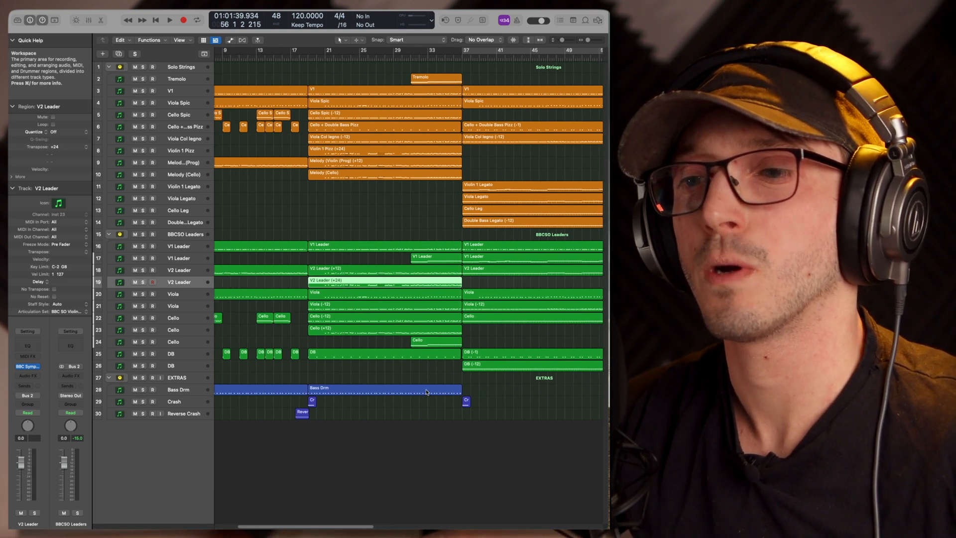